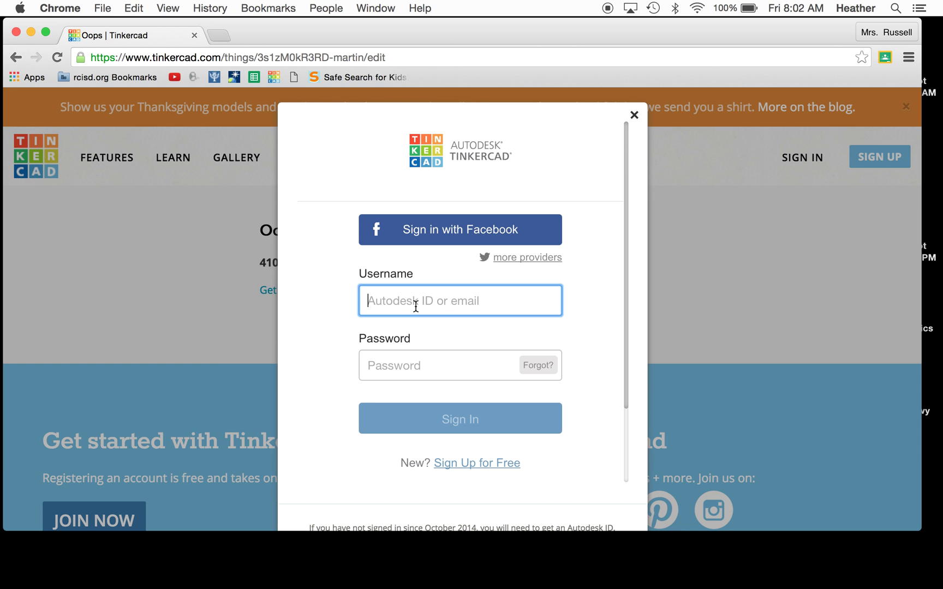
# Step: Glance at the new-account form, then go back to the sign-in form
pyautogui.click(477, 463)
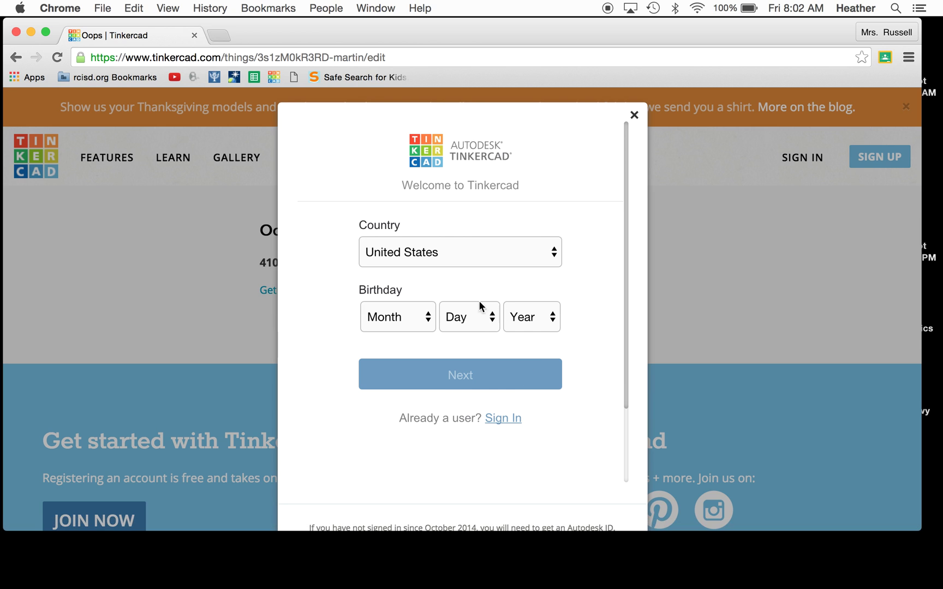
pyautogui.scroll(-3, 542, 311)
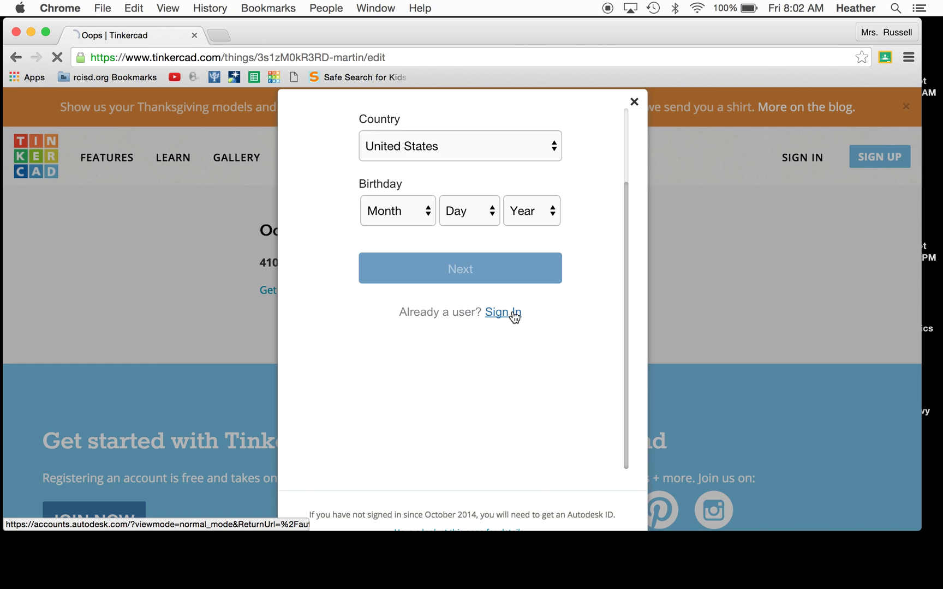
pyautogui.click(514, 314)
# Step: Enter the account's e-mail address and password and submit them to sign in
pyautogui.click(467, 287)
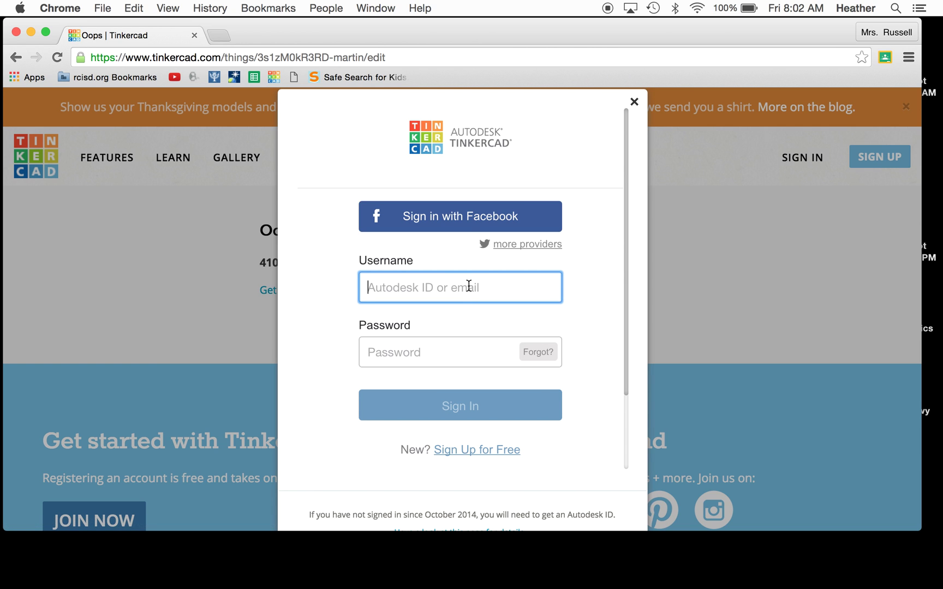
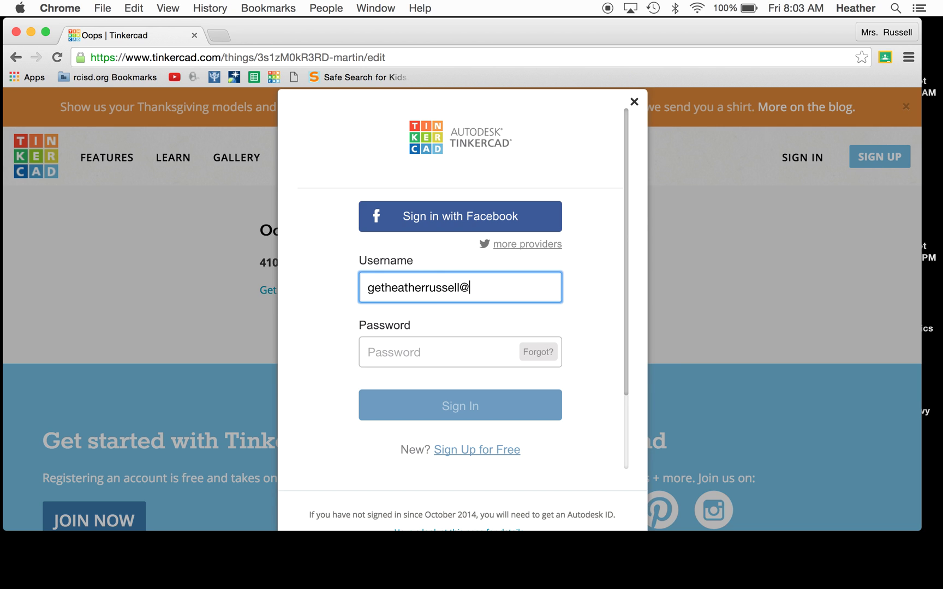
pyautogui.press('Tab')
pyautogui.write('••')
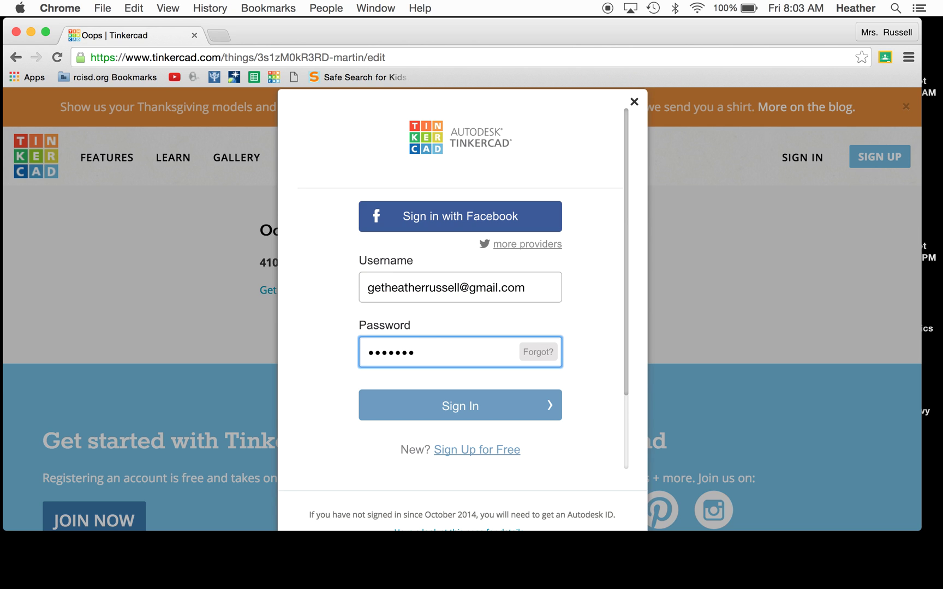
pyautogui.press('Return')
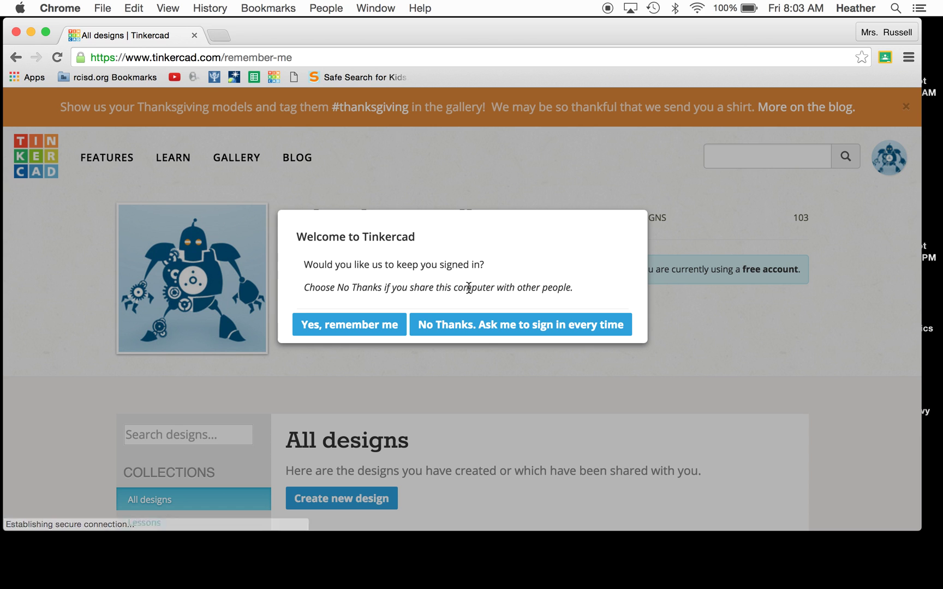
# Step: Choose to stay signed in on this computer and scroll through the dashboard
pyautogui.click(381, 324)
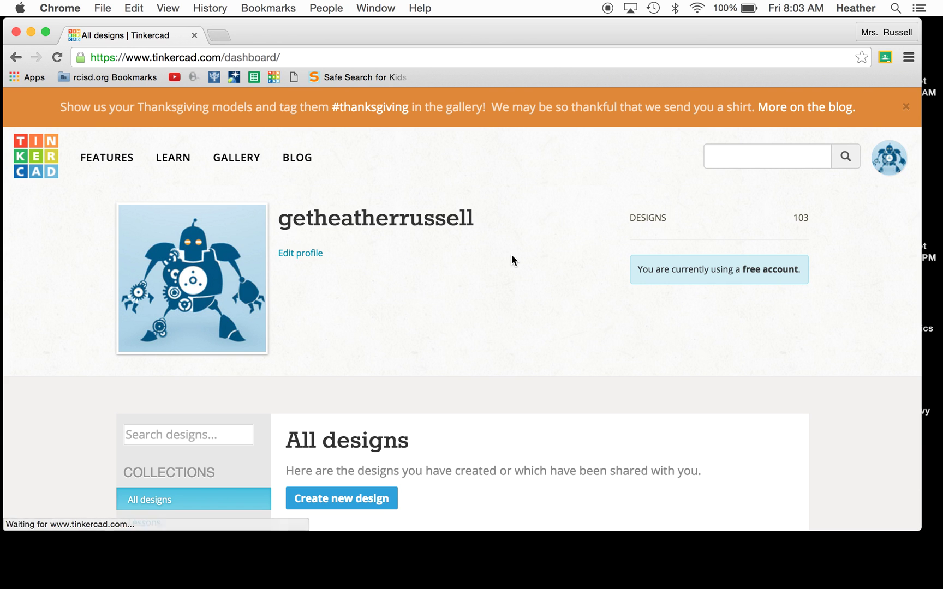
pyautogui.scroll(-8, 600, 286)
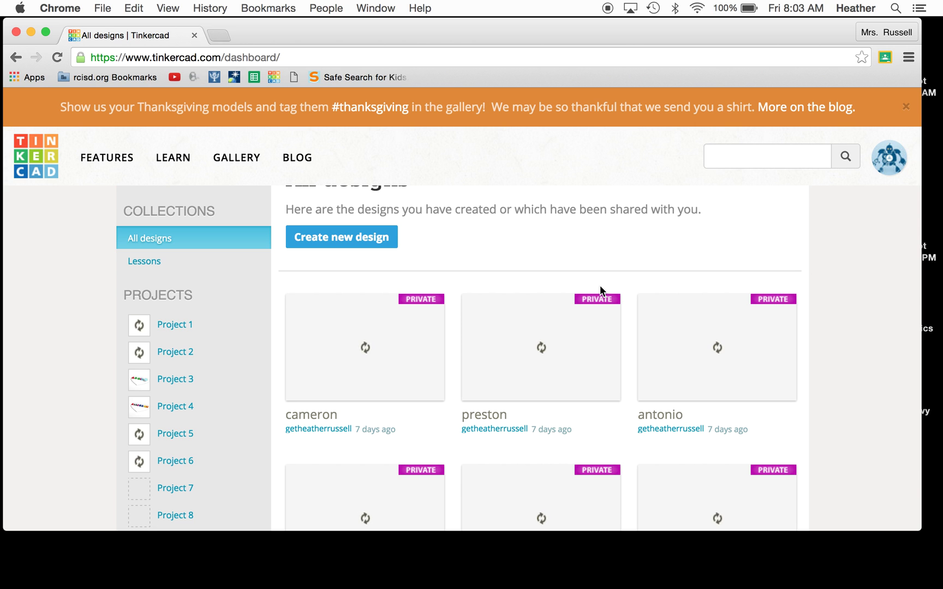
pyautogui.scroll(3, 599, 285)
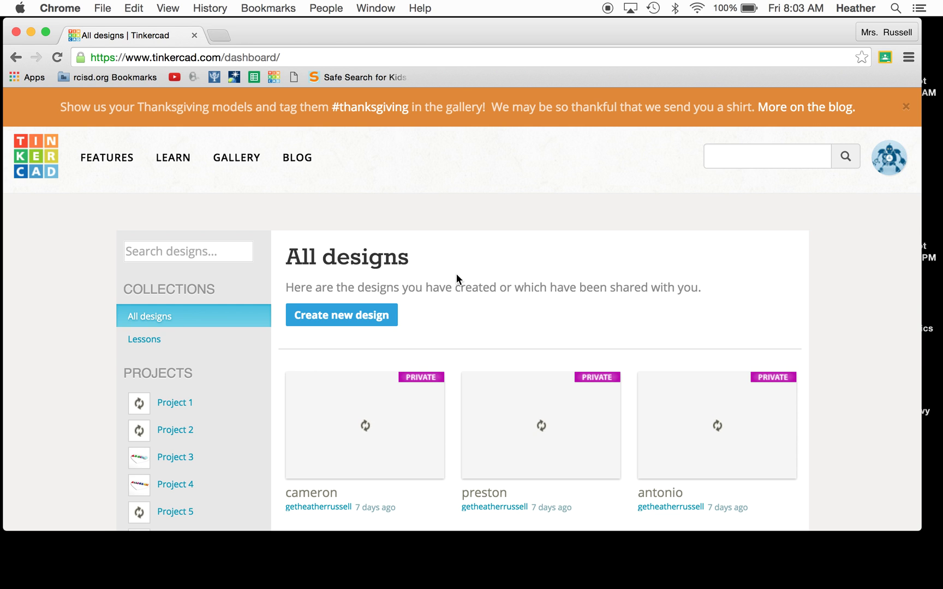
pyautogui.scroll(-2, 457, 274)
pyautogui.scroll(-7, 456, 275)
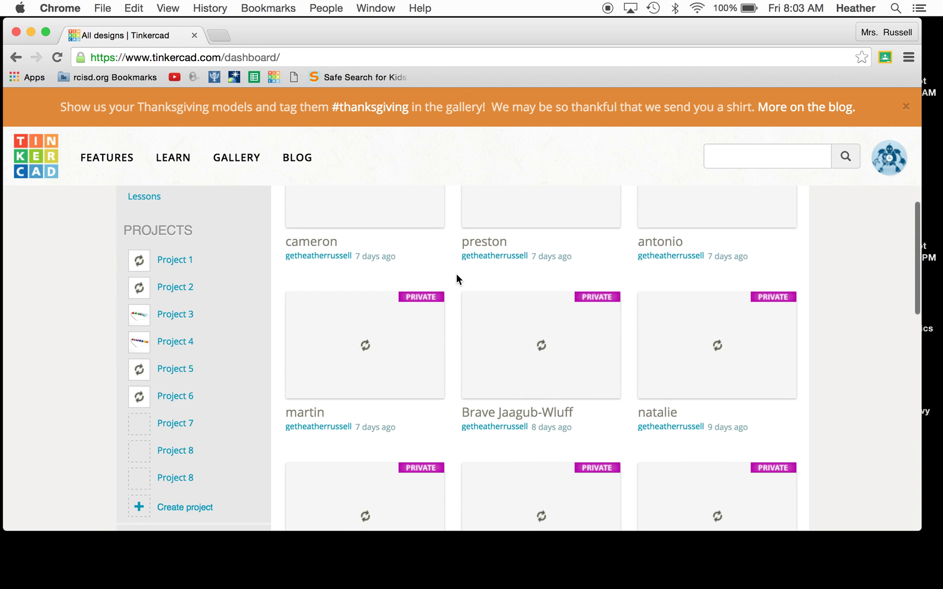
pyautogui.scroll(7, 457, 275)
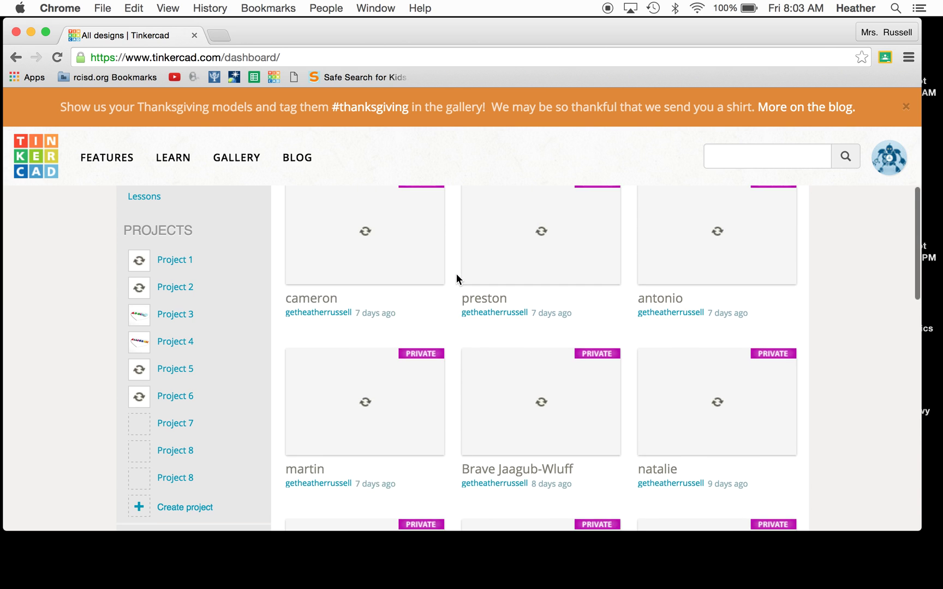
# Step: Create a new blank design, Powerful Snaget, then return to the designs dashboard
pyautogui.click(358, 256)
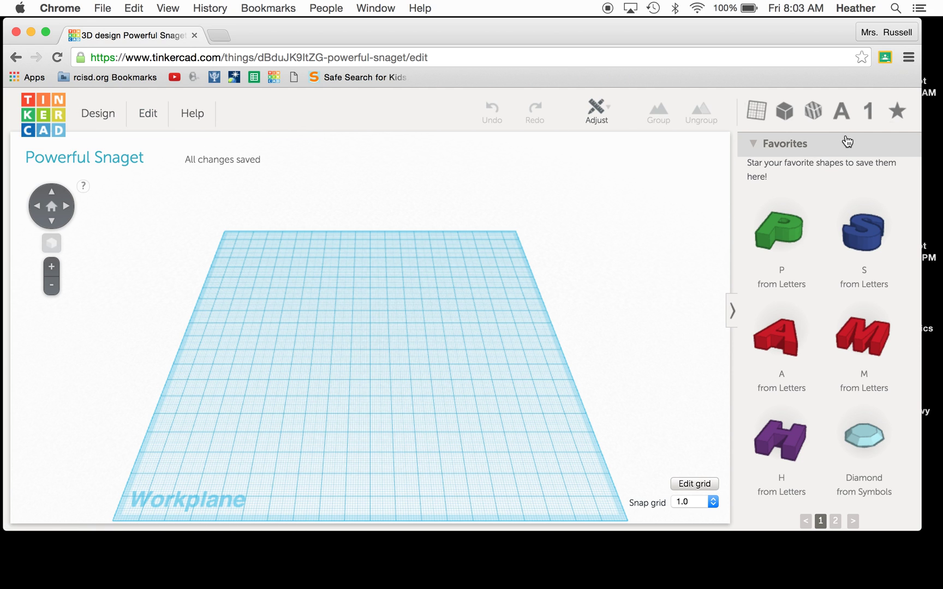
pyautogui.click(33, 108)
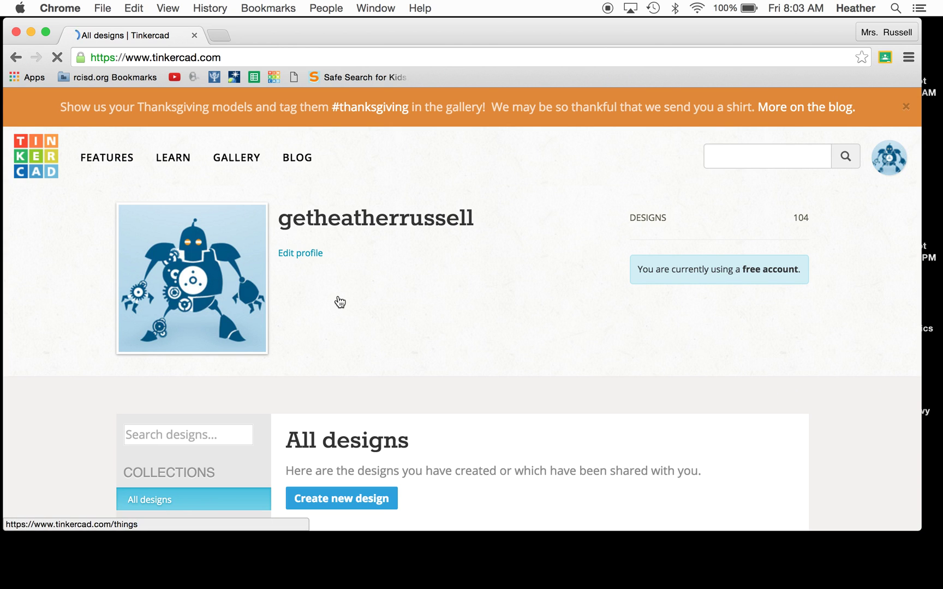
pyautogui.scroll(-3, 313, 427)
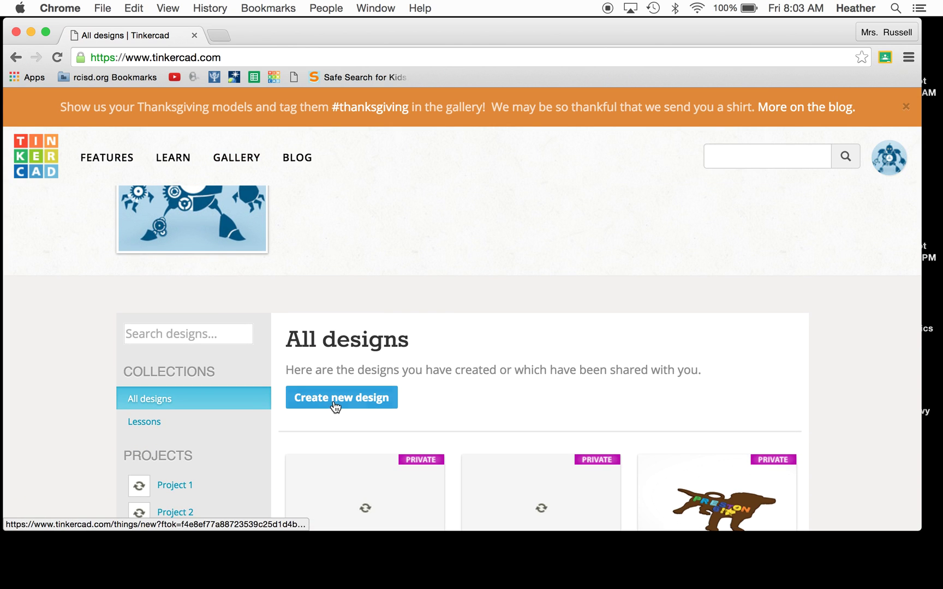
# Step: Create another blank design and pick the Star from the Symbols shapes
pyautogui.click(336, 406)
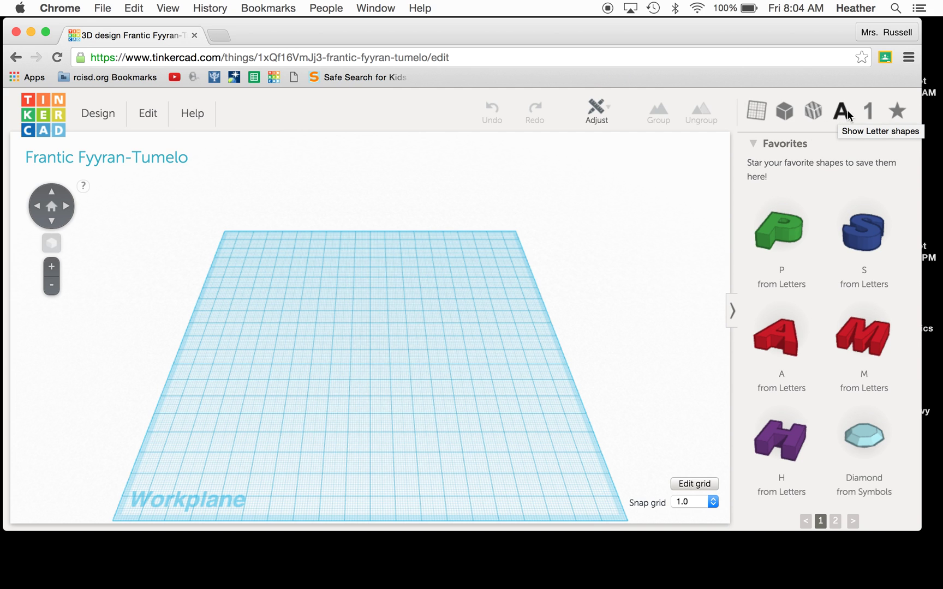
pyautogui.click(896, 112)
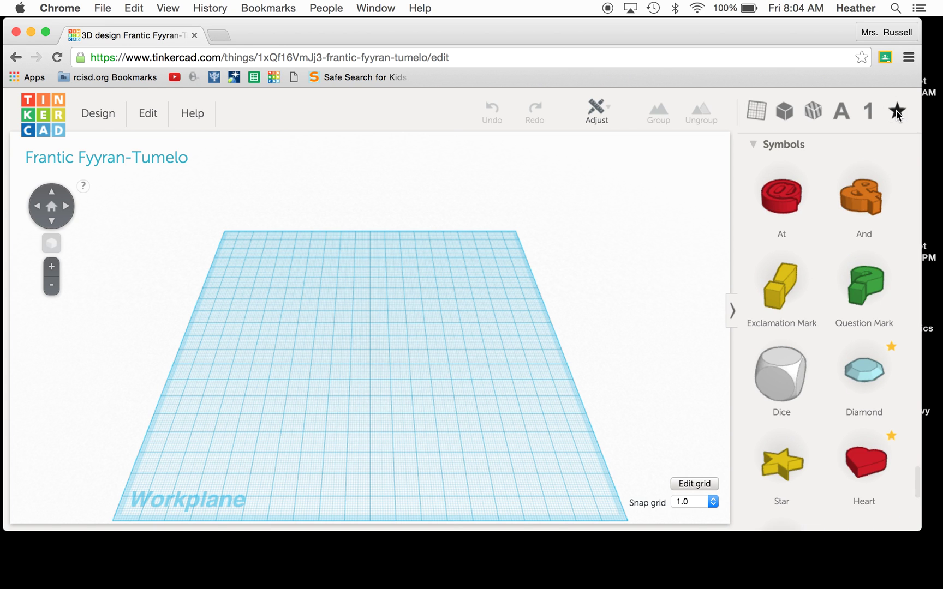
pyautogui.scroll(-3, 844, 273)
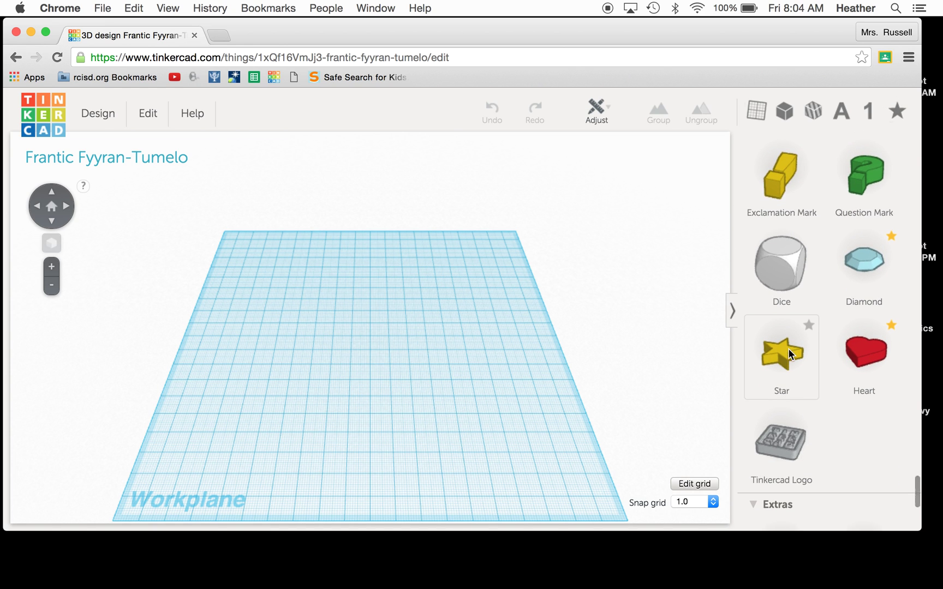
pyautogui.click(779, 358)
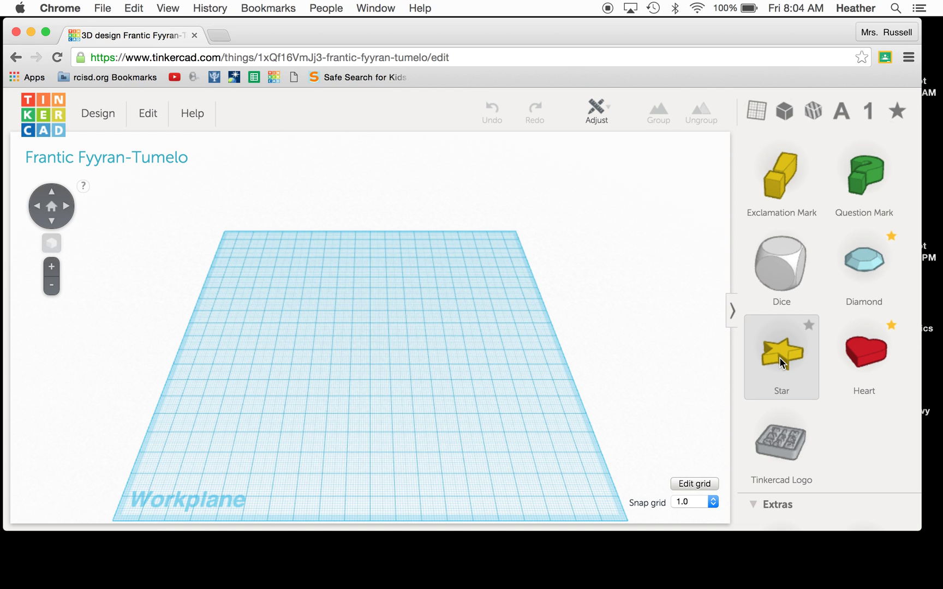
# Step: Drop the yellow Star near the workplane centre and enlarge it to about 171 × 137 mm
pyautogui.moveTo(779, 358); pyautogui.dragTo(383, 359)
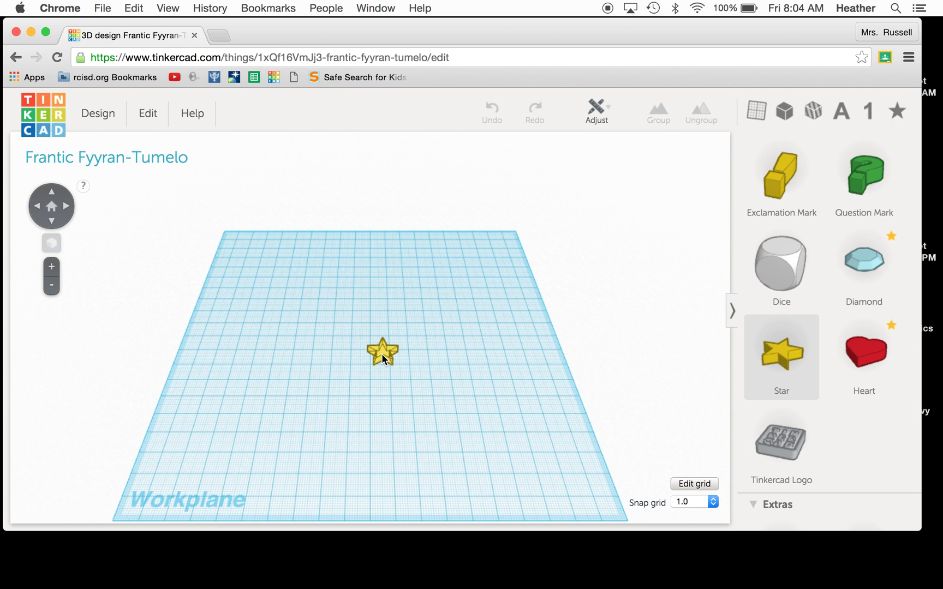
pyautogui.moveTo(383, 359); pyautogui.dragTo(383, 359)
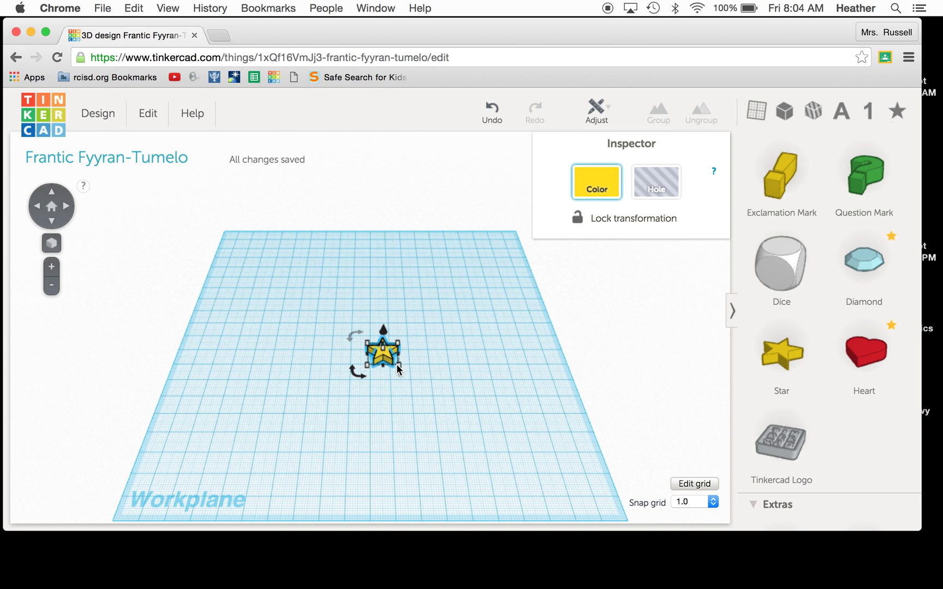
pyautogui.moveTo(397, 365)
pyautogui.moveTo(398, 365); pyautogui.dragTo(518, 439)
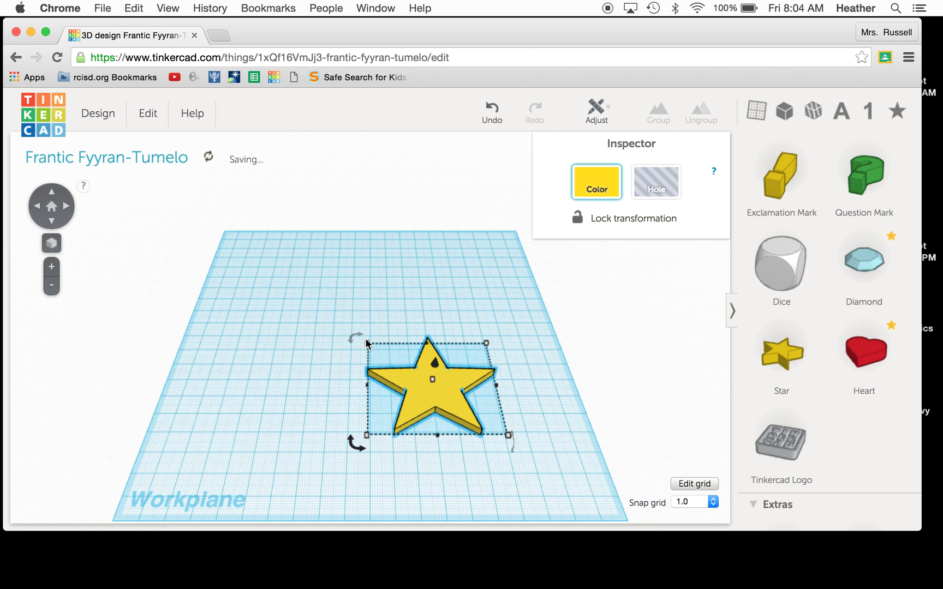
pyautogui.moveTo(367, 343); pyautogui.dragTo(259, 296)
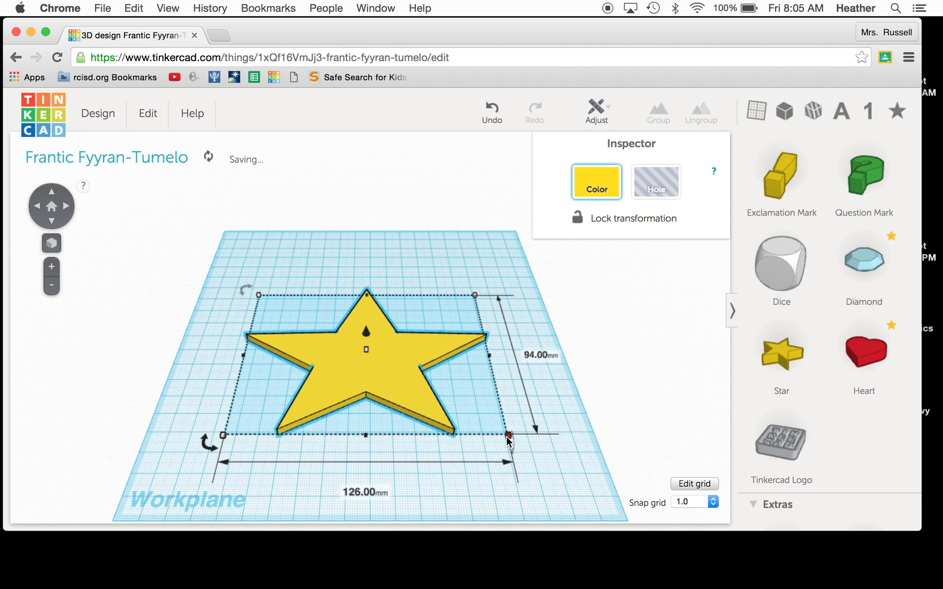
pyautogui.moveTo(508, 435); pyautogui.dragTo(562, 479)
pyautogui.moveTo(506, 295); pyautogui.dragTo(509, 283)
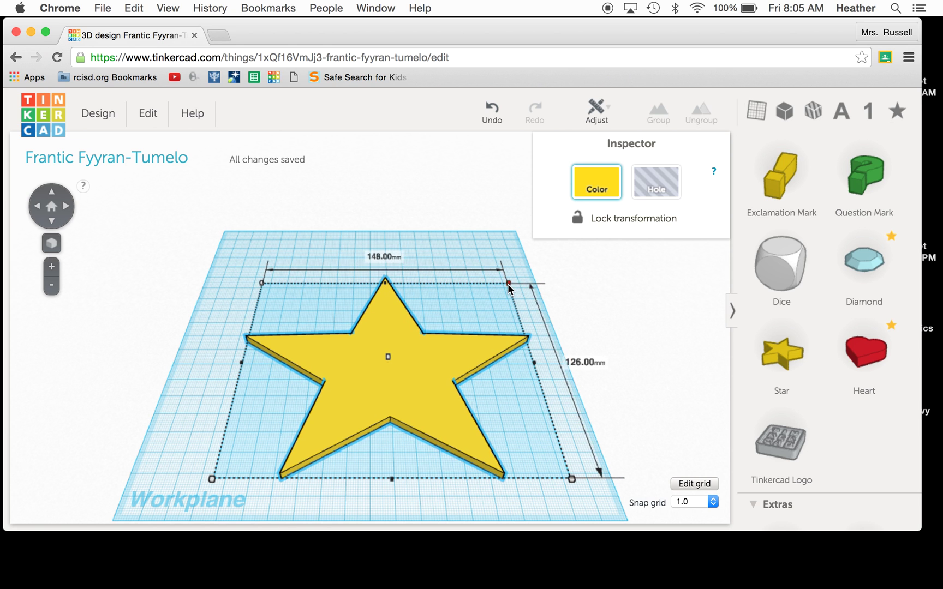
pyautogui.moveTo(263, 284); pyautogui.dragTo(227, 271)
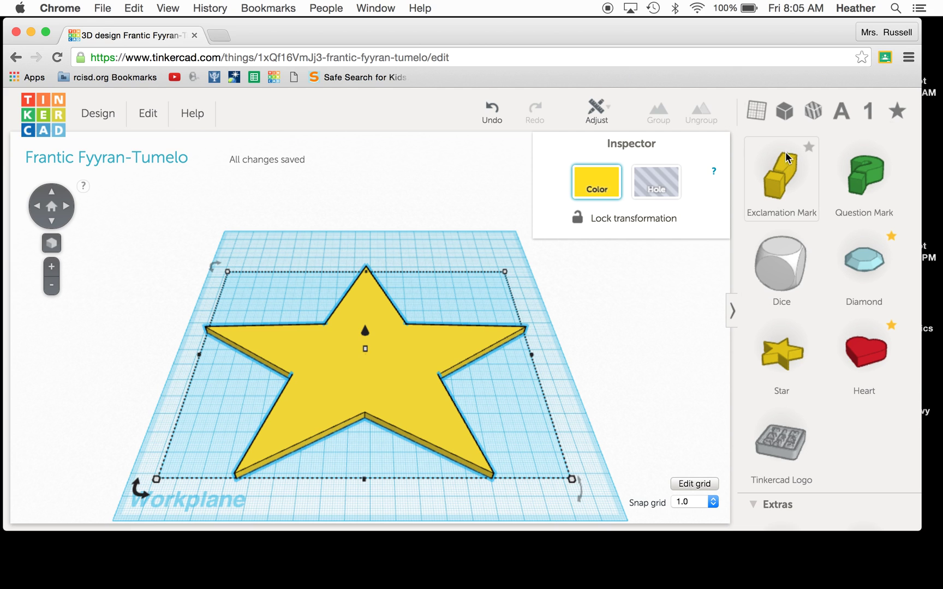
# Step: Bring up the Letters shapes, orbit to an edge-on view, and drag the star's elevation down
pyautogui.click(842, 118)
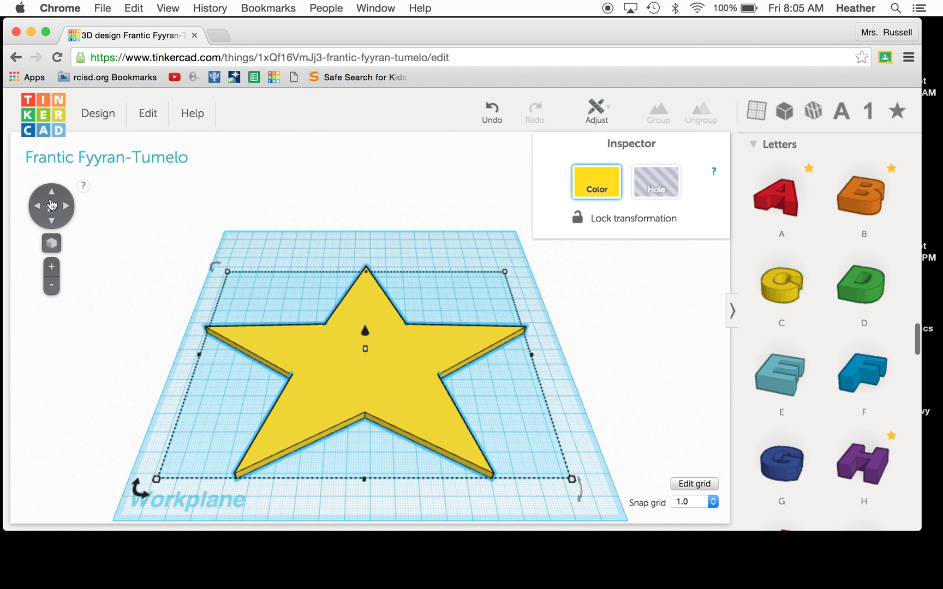
pyautogui.click(52, 195)
pyautogui.click(52, 197)
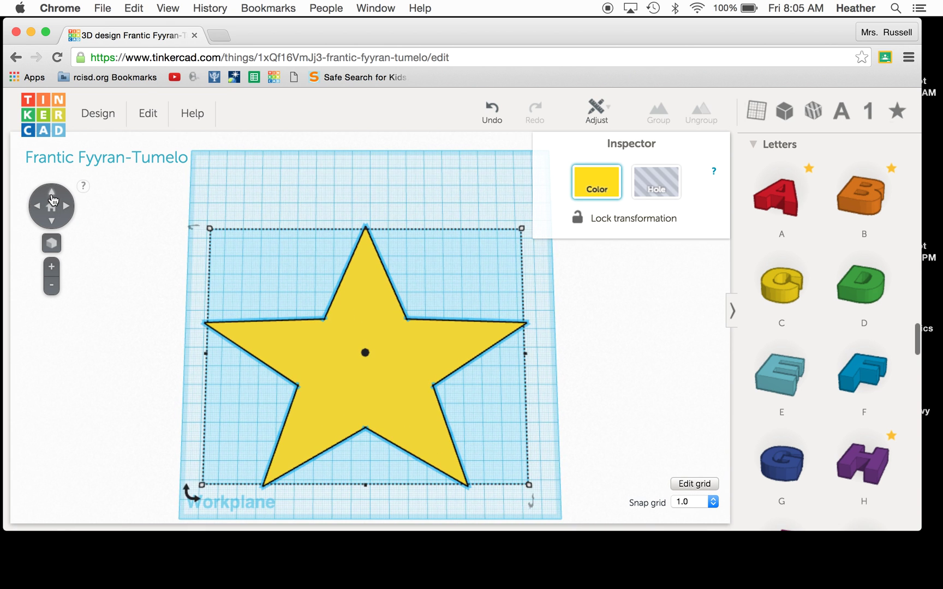
pyautogui.click(52, 221)
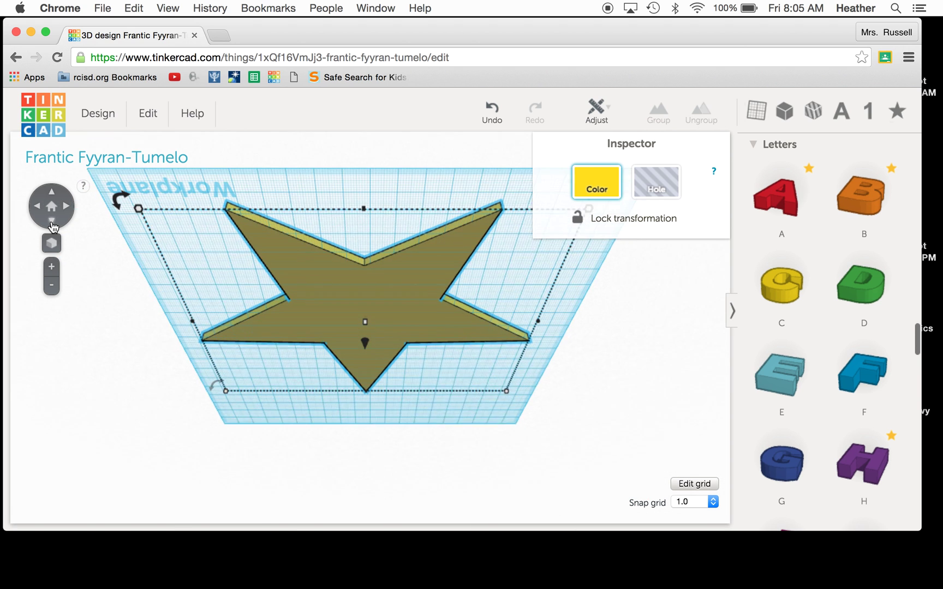
pyautogui.click(51, 198)
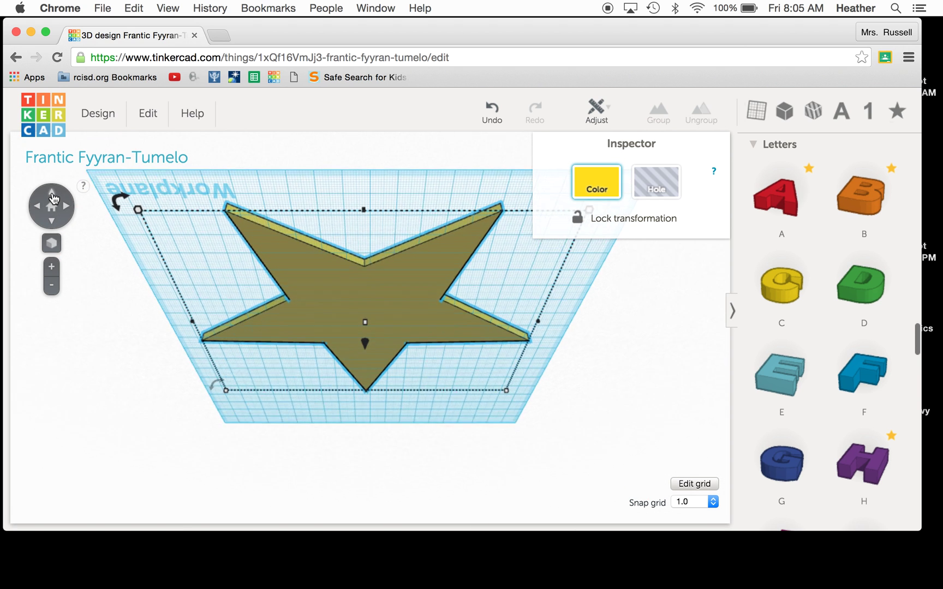
pyautogui.click(52, 198)
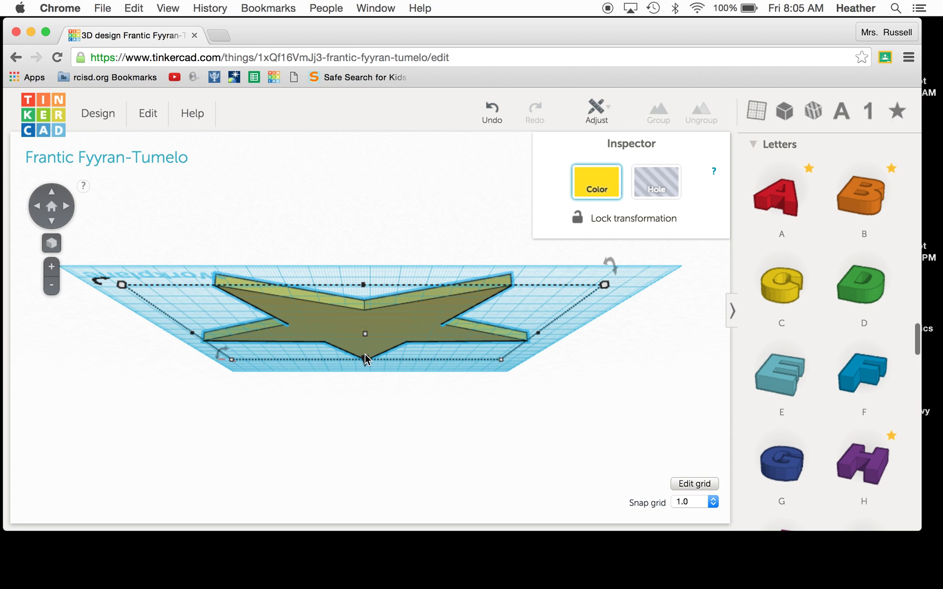
pyautogui.moveTo(365, 362); pyautogui.dragTo(364, 380)
# Step: Readjust the star's elevation while checking it from top, side and underside views
pyautogui.moveTo(2, 218)
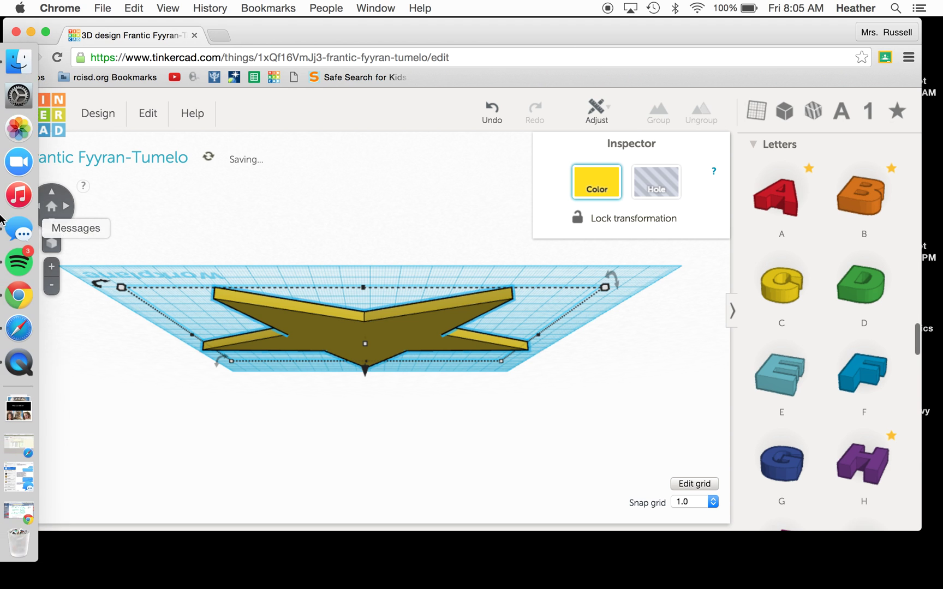
pyautogui.click(52, 200)
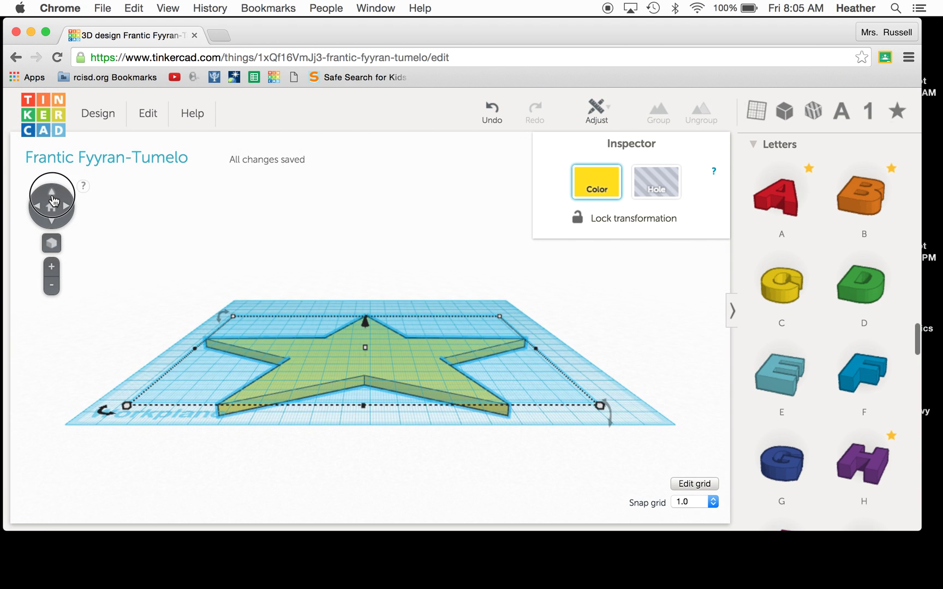
pyautogui.click(53, 221)
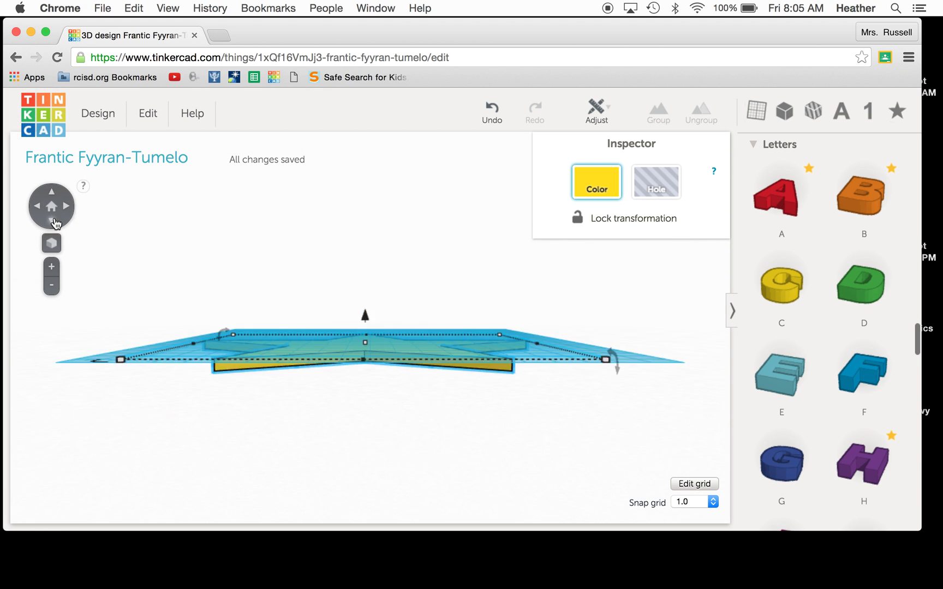
pyautogui.click(53, 220)
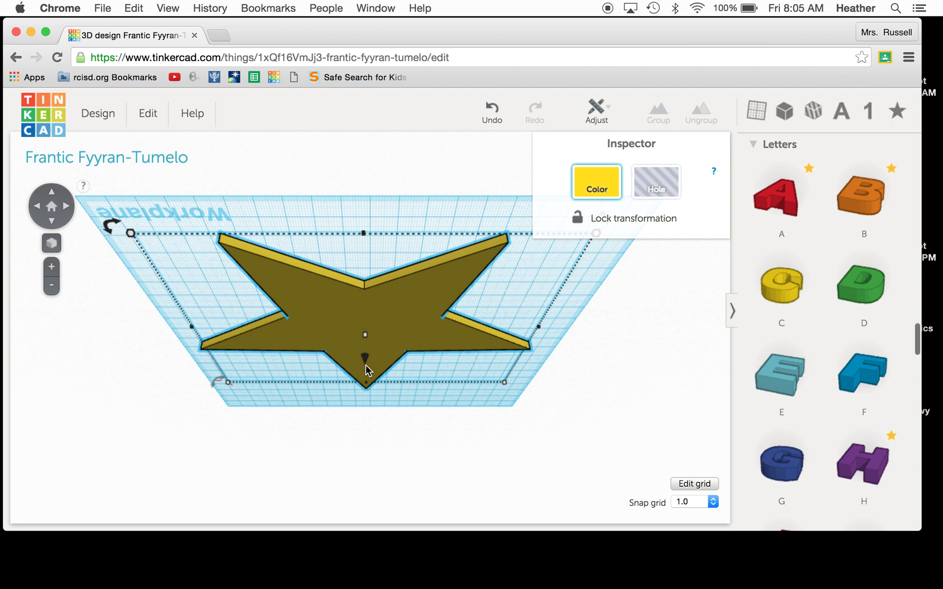
pyautogui.moveTo(366, 364); pyautogui.dragTo(366, 351)
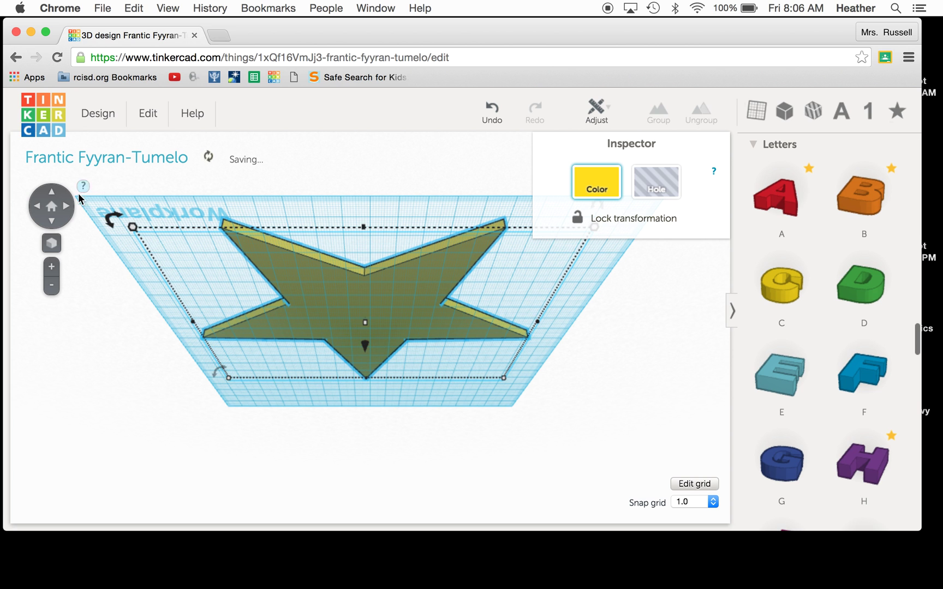
pyautogui.click(51, 193)
pyautogui.click(52, 206)
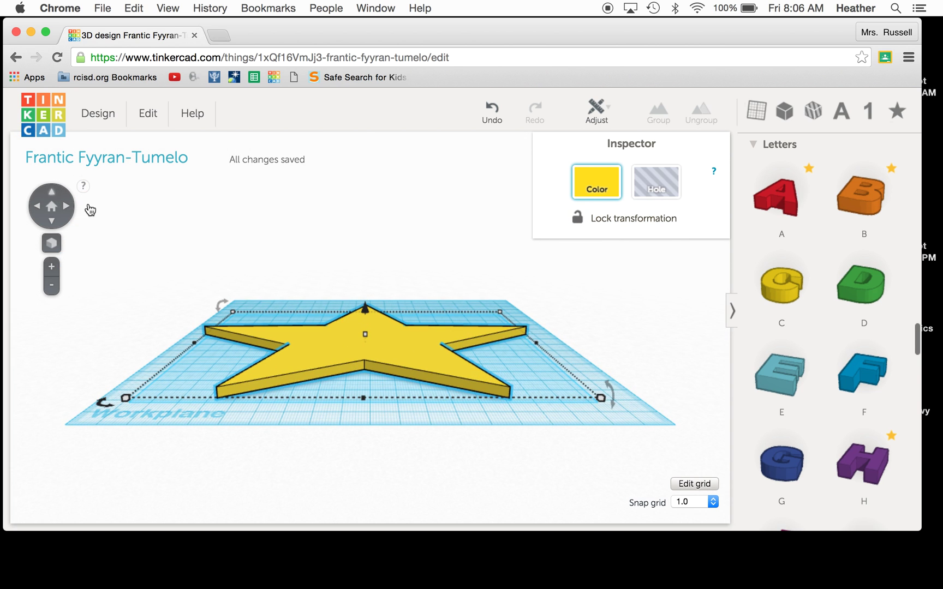
pyautogui.click(52, 221)
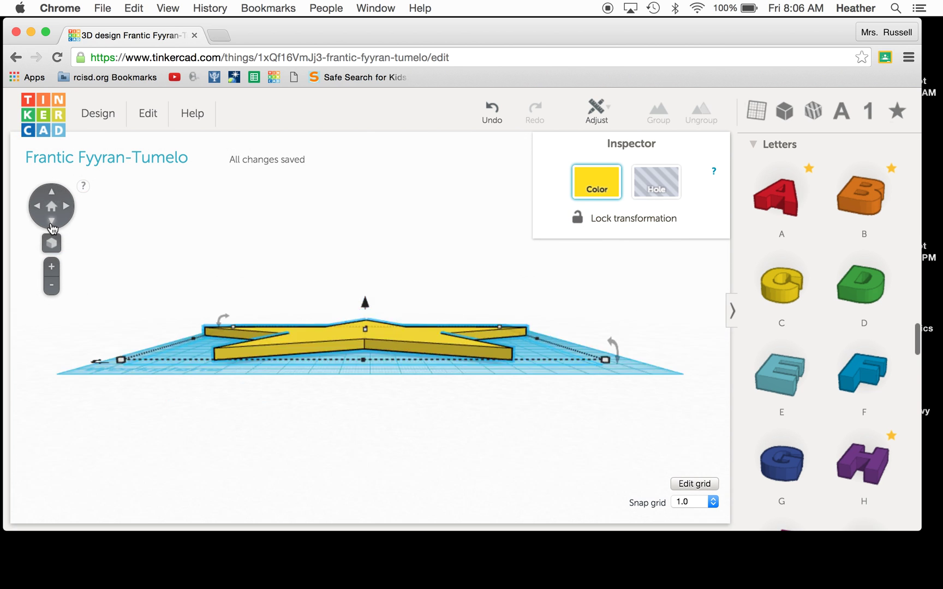
pyautogui.click(50, 194)
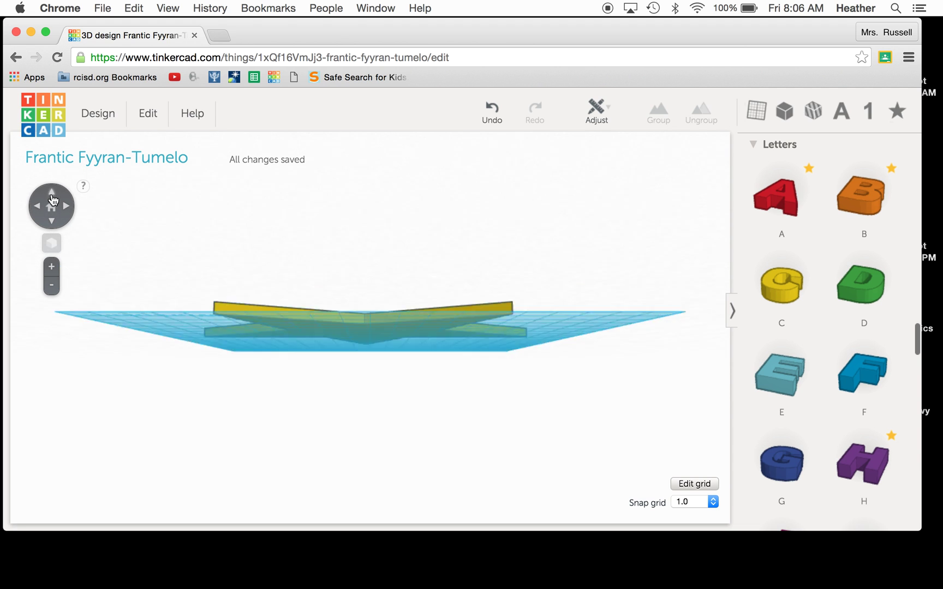
pyautogui.click(53, 223)
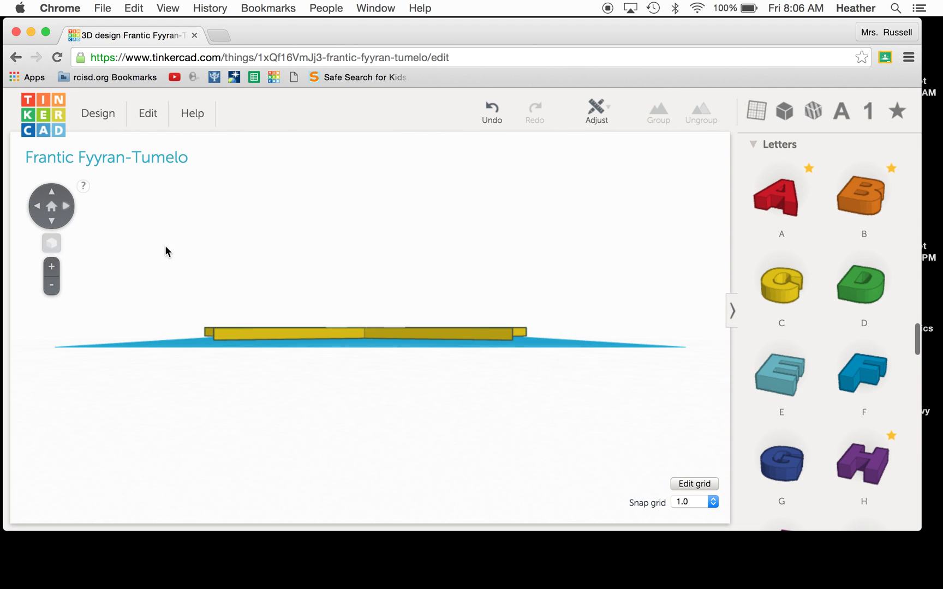
# Step: Select the star, set it to 0.00 mm elevation on the workplane, and view from above
pyautogui.click(350, 330)
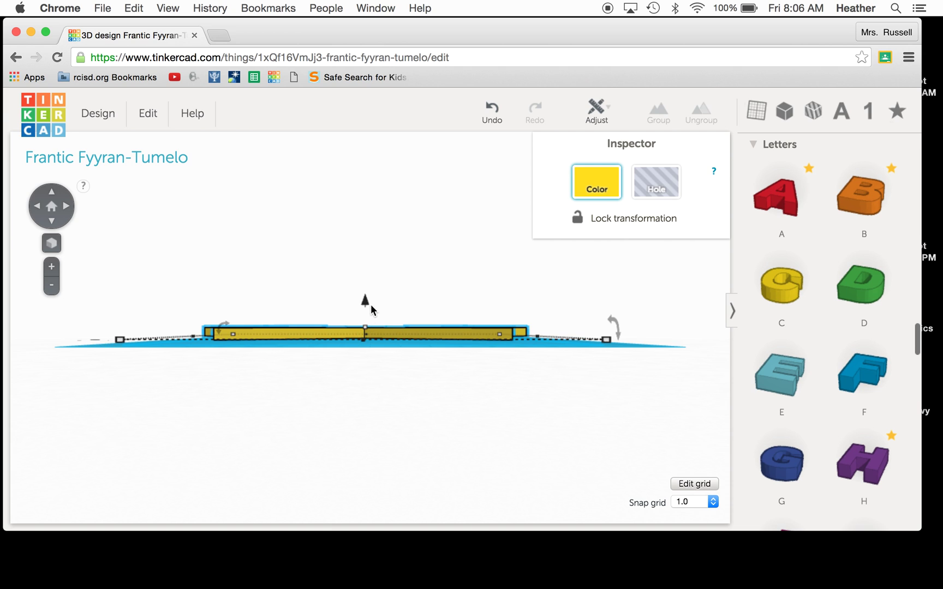
pyautogui.click(365, 303)
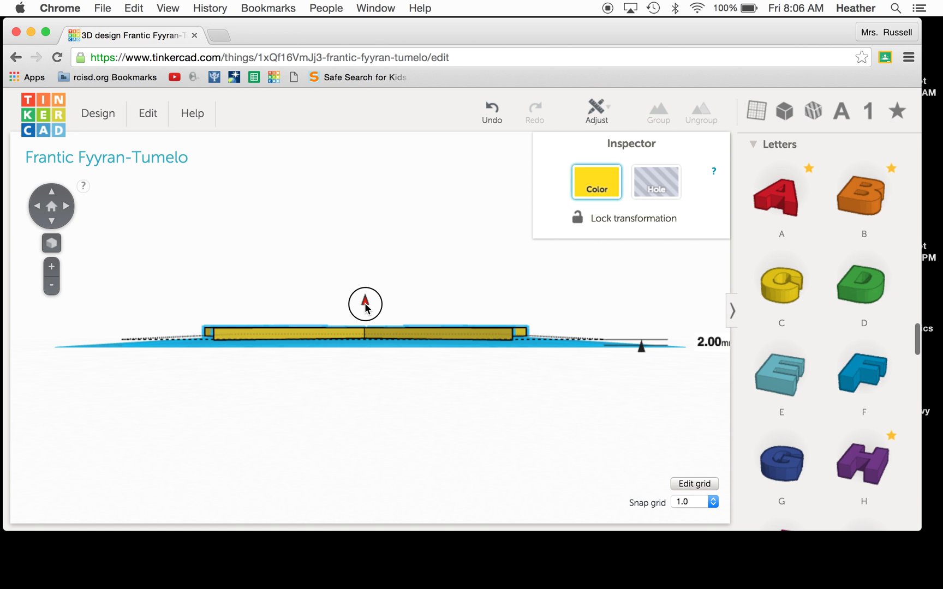
pyautogui.moveTo(365, 304); pyautogui.dragTo(364, 304)
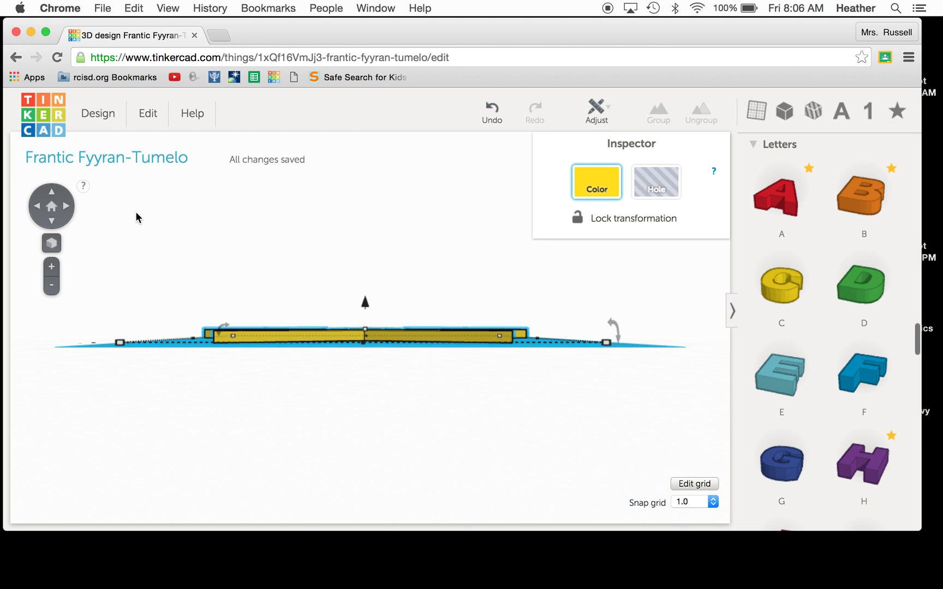
pyautogui.click(52, 194)
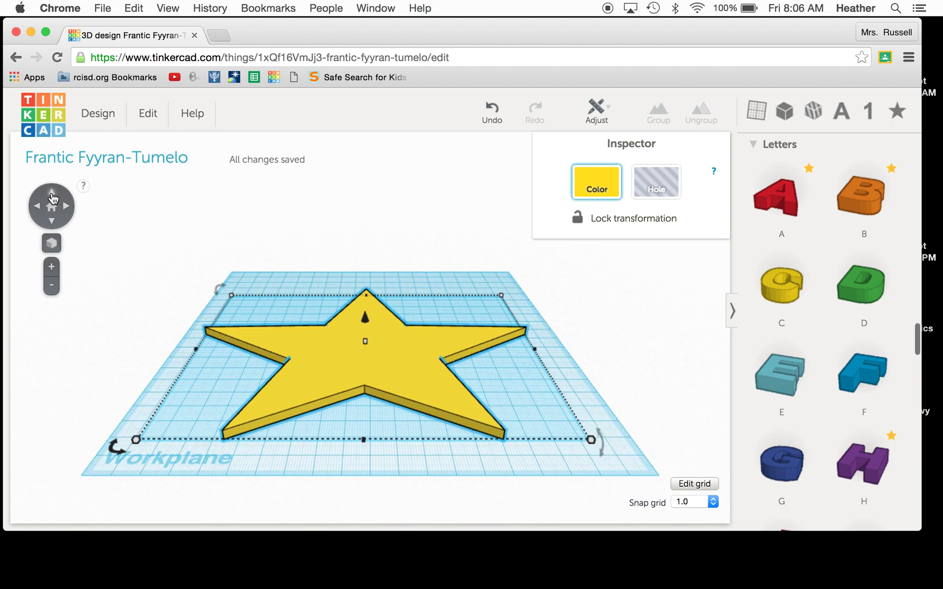
# Step: Bring an H letter onto the workplane above the star's left arm and adjust its elevation
pyautogui.click(52, 196)
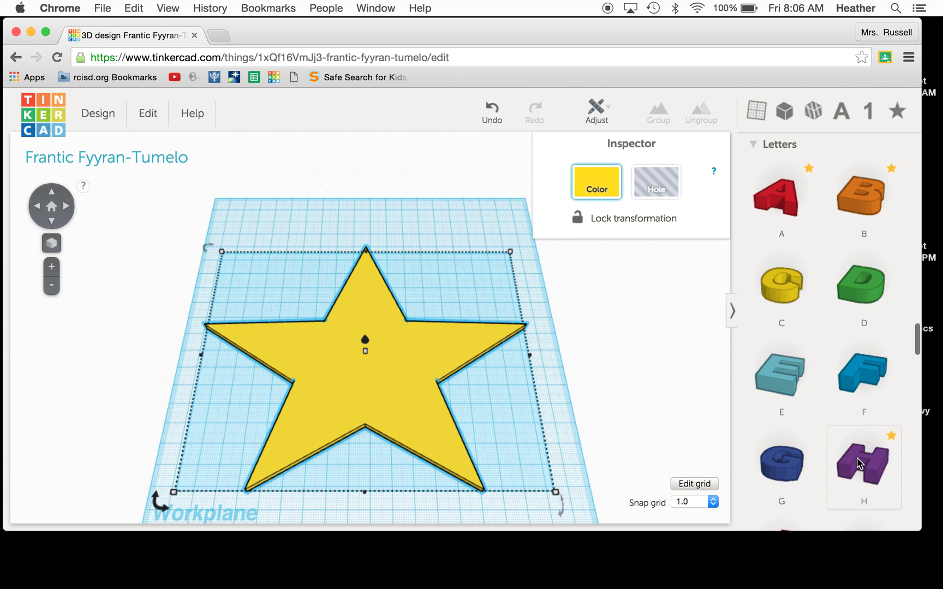
pyautogui.moveTo(774, 407); pyautogui.dragTo(389, 351)
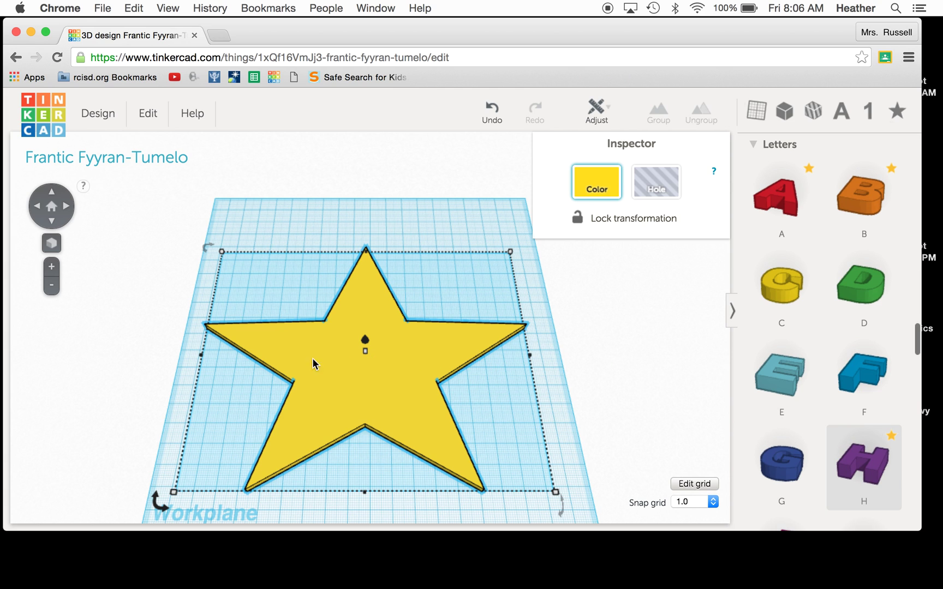
pyautogui.moveTo(286, 328); pyautogui.dragTo(279, 292)
pyautogui.moveTo(293, 309); pyautogui.dragTo(293, 309)
pyautogui.click(52, 242)
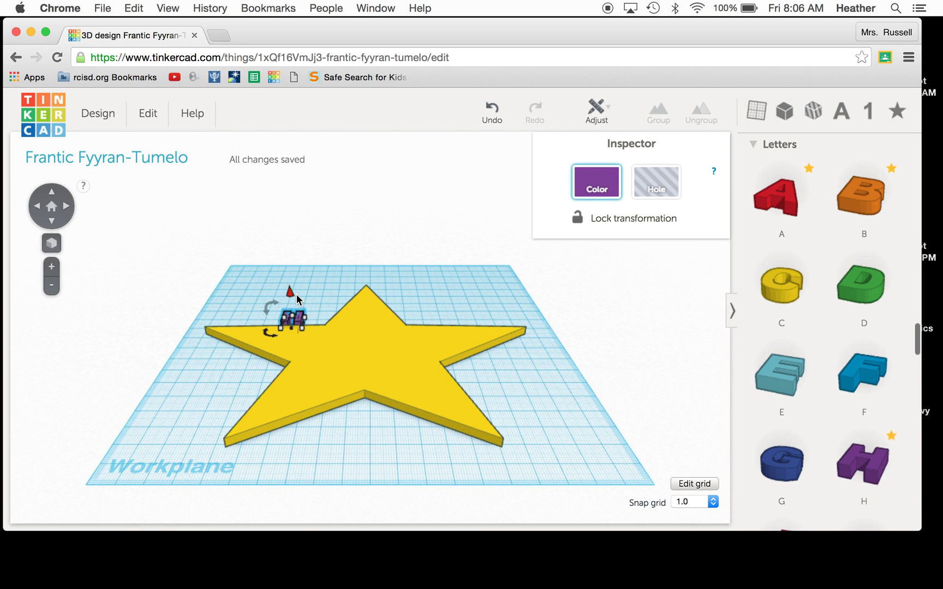
pyautogui.moveTo(292, 294)
pyautogui.mouseDown()
pyautogui.moveTo(291, 286)
pyautogui.moveTo(293, 299)
pyautogui.mouseUp()
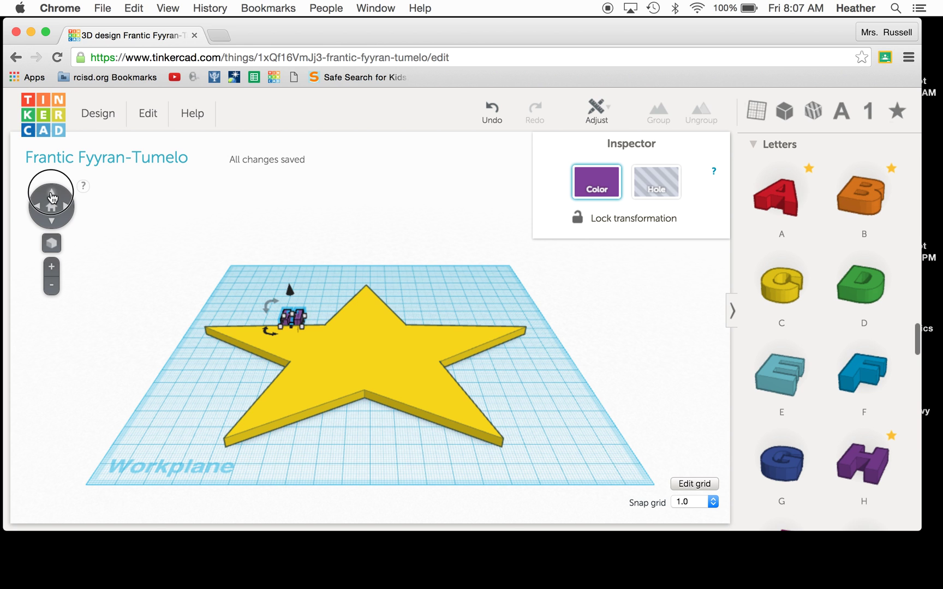
# Step: Move the H onto the star's upper-left arm and resize it from 4.00mm to 5.00mm
pyautogui.click(52, 195)
pyautogui.click(52, 197)
pyautogui.moveTo(301, 309); pyautogui.dragTo(297, 353)
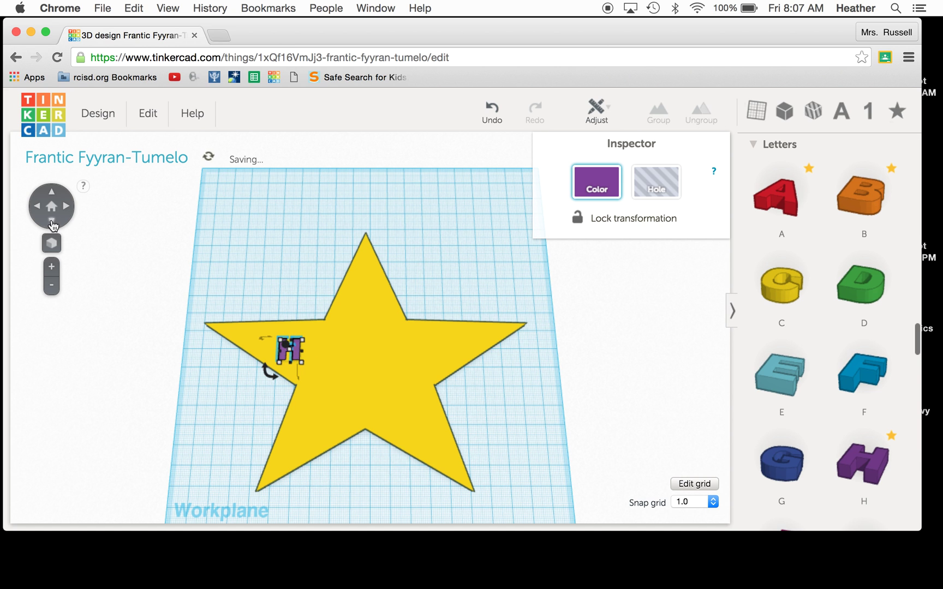
pyautogui.click(52, 221)
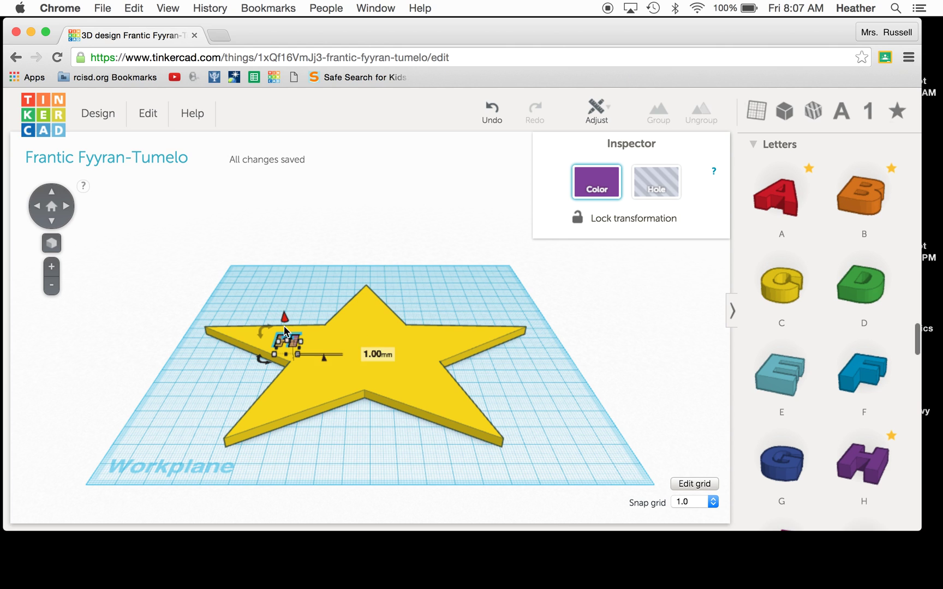
pyautogui.moveTo(290, 344); pyautogui.dragTo(285, 339)
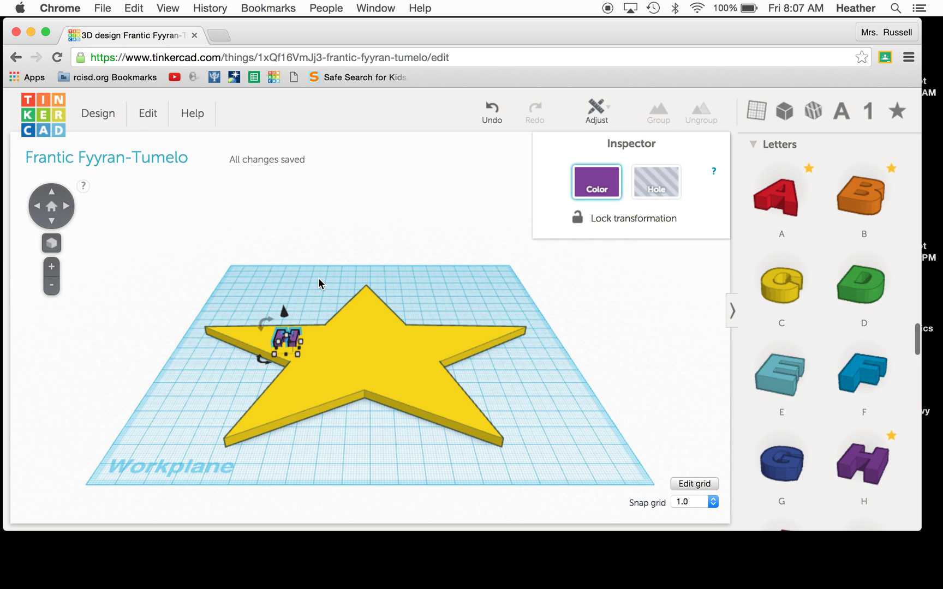
# Step: From an edge-on view, reduce the star's height from 4.00mm to 3.00mm
pyautogui.click(50, 221)
pyautogui.click(50, 220)
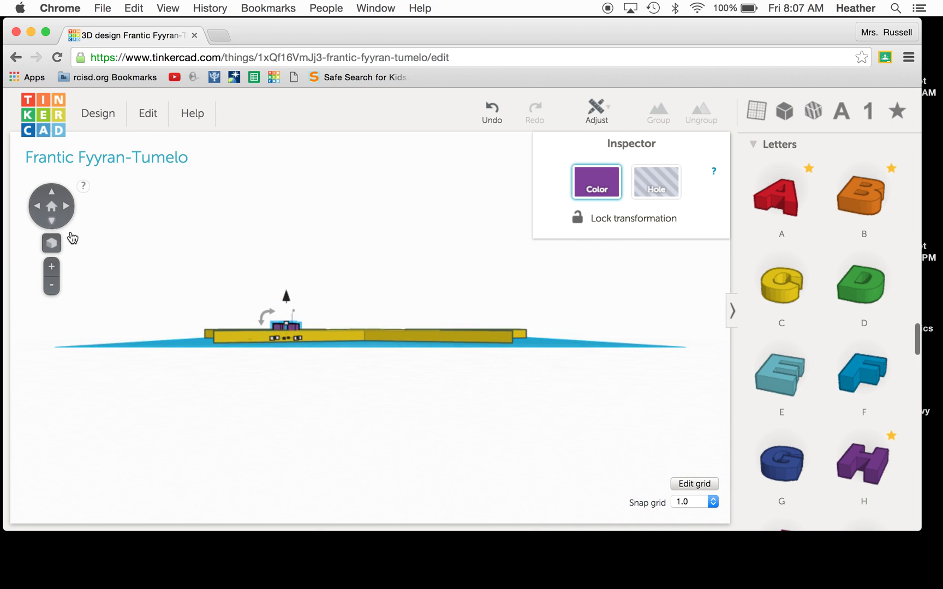
pyautogui.click(358, 334)
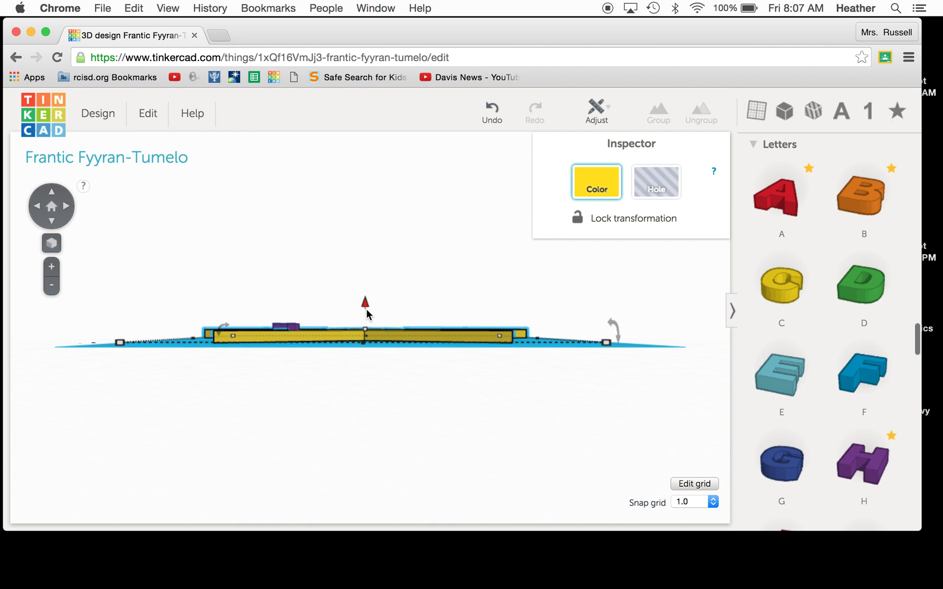
pyautogui.click(364, 327)
pyautogui.moveTo(365, 330); pyautogui.dragTo(366, 330)
# Step: Nudge the H slightly into place on the star and deselect it
pyautogui.click(50, 210)
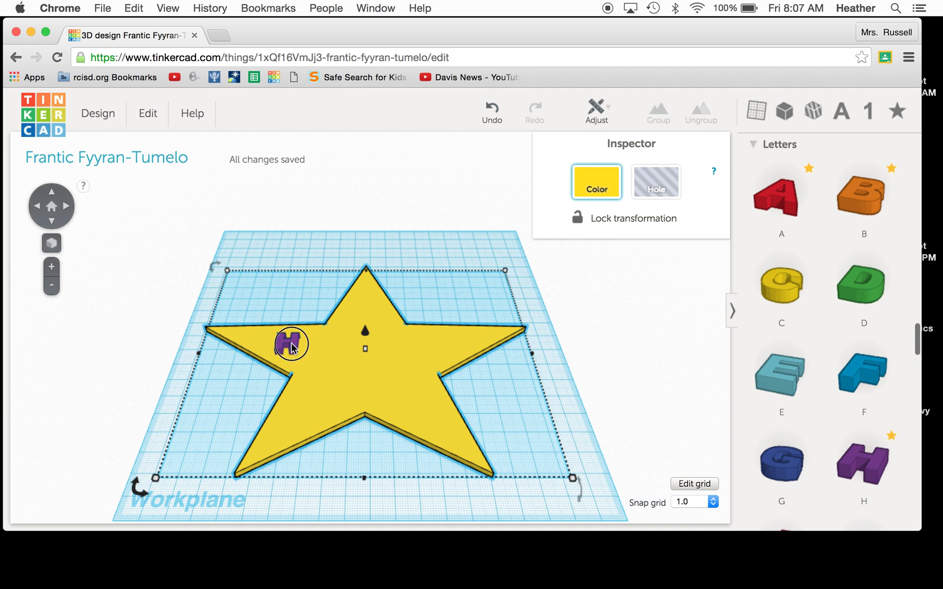
pyautogui.click(291, 345)
pyautogui.click(52, 221)
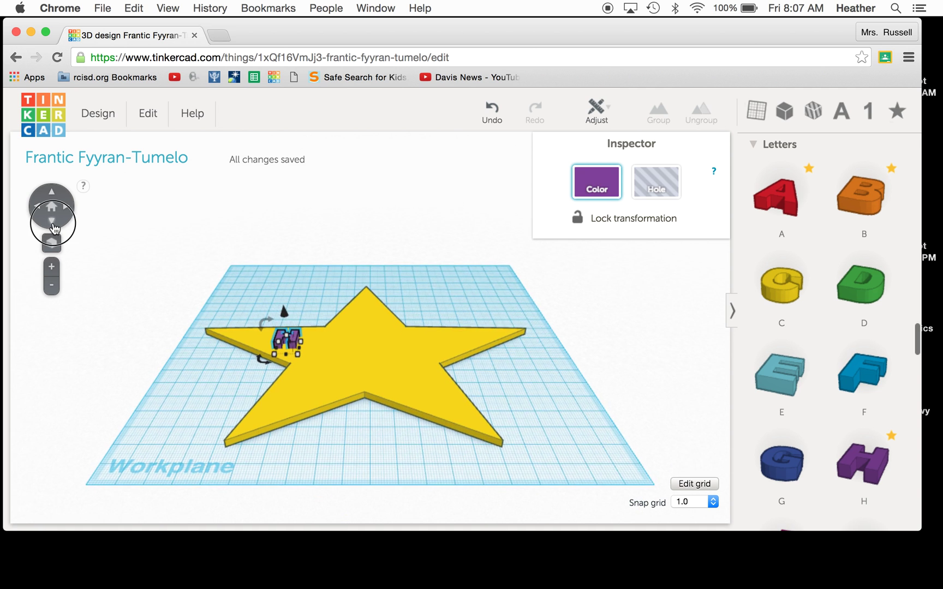
pyautogui.moveTo(285, 339); pyautogui.dragTo(288, 337)
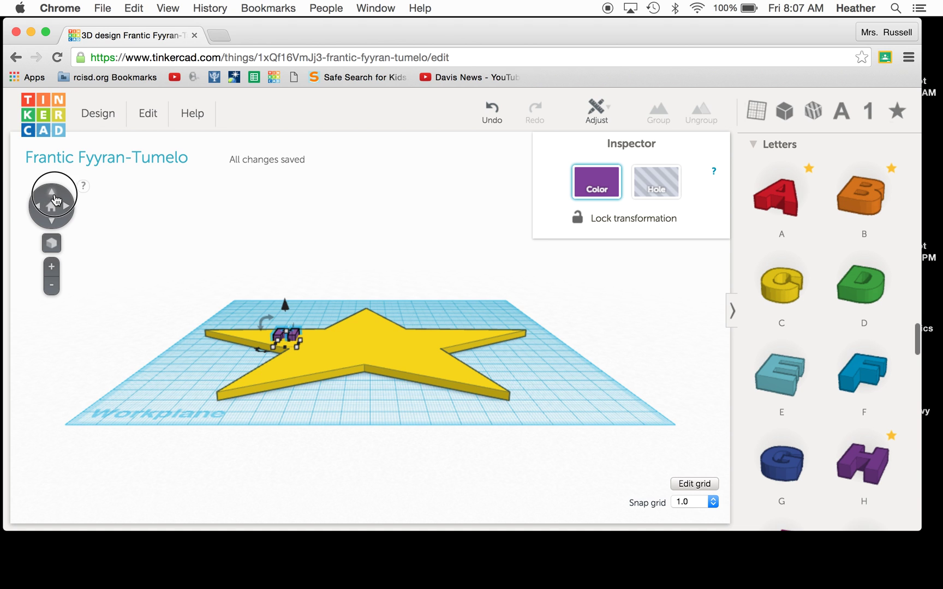
pyautogui.click(53, 195)
pyautogui.click(319, 309)
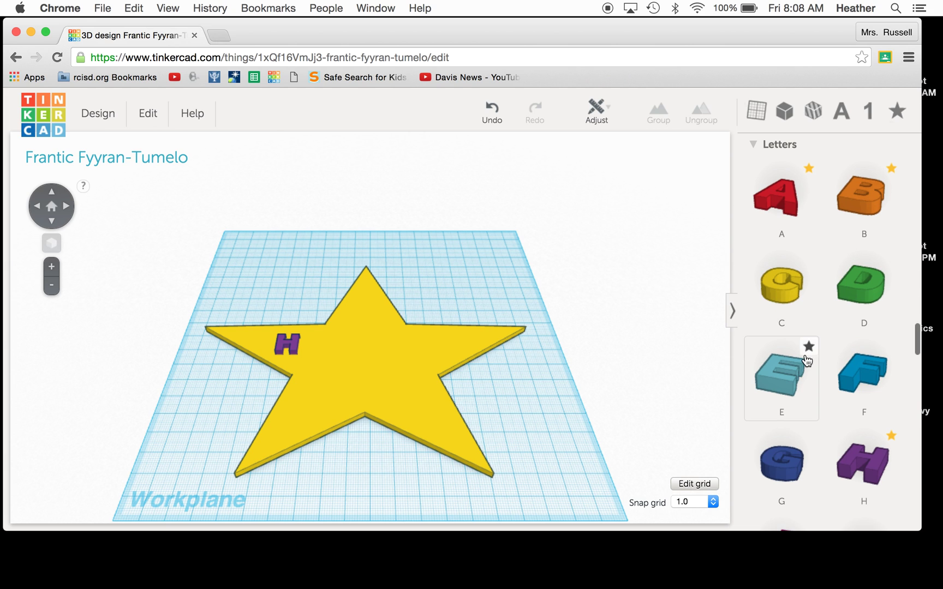
# Step: Drop a teal E letter onto the star just right of the purple H
pyautogui.moveTo(806, 360); pyautogui.dragTo(316, 346)
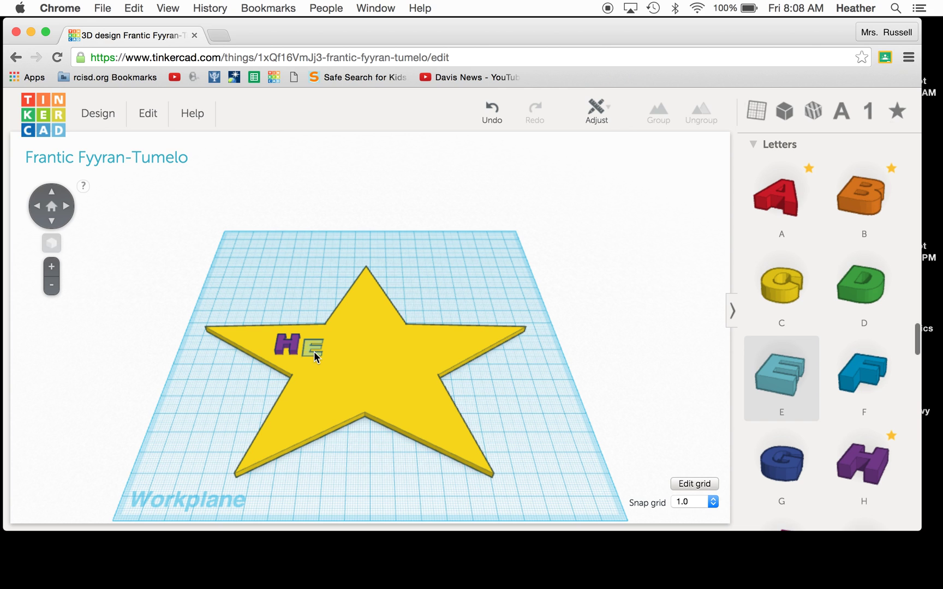
pyautogui.moveTo(314, 350)
pyautogui.mouseDown()
pyautogui.moveTo(311, 325)
pyautogui.moveTo(286, 344)
pyautogui.moveTo(293, 352)
pyautogui.moveTo(281, 350)
pyautogui.moveTo(287, 341)
pyautogui.moveTo(314, 344)
pyautogui.mouseUp()
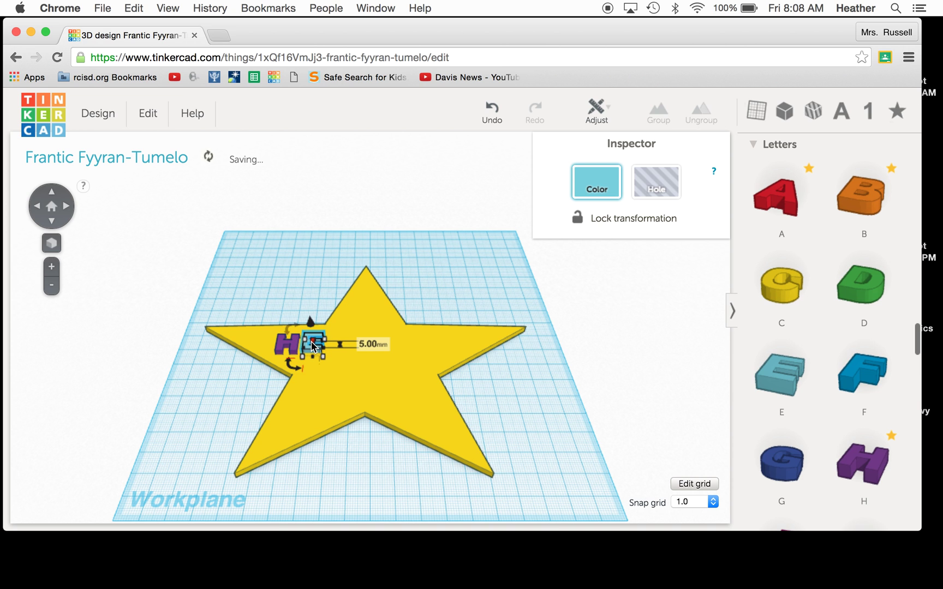
# Step: Tilt to a low view, pick out the H from the star, and drag its height handle
pyautogui.click(60, 224)
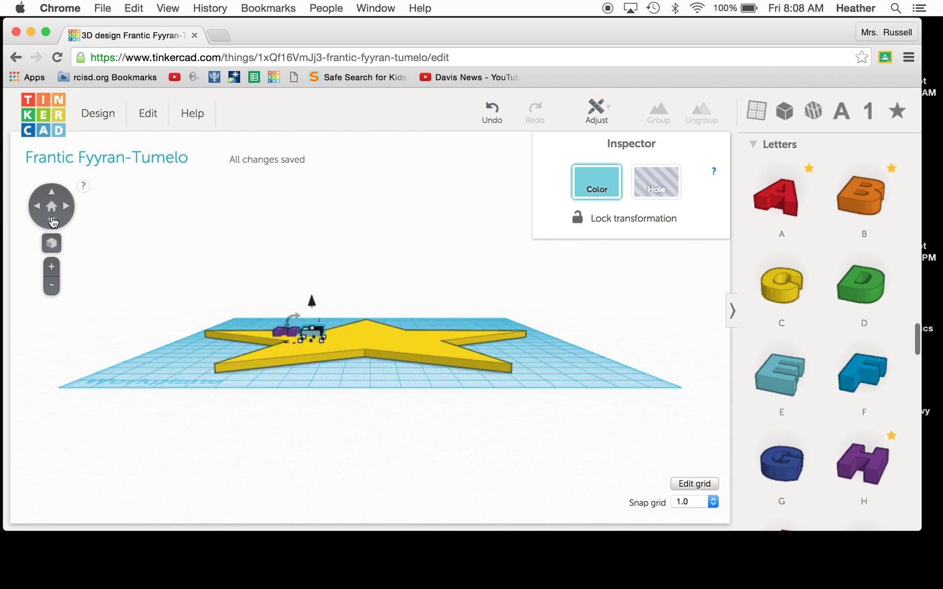
pyautogui.click(53, 223)
pyautogui.click(53, 224)
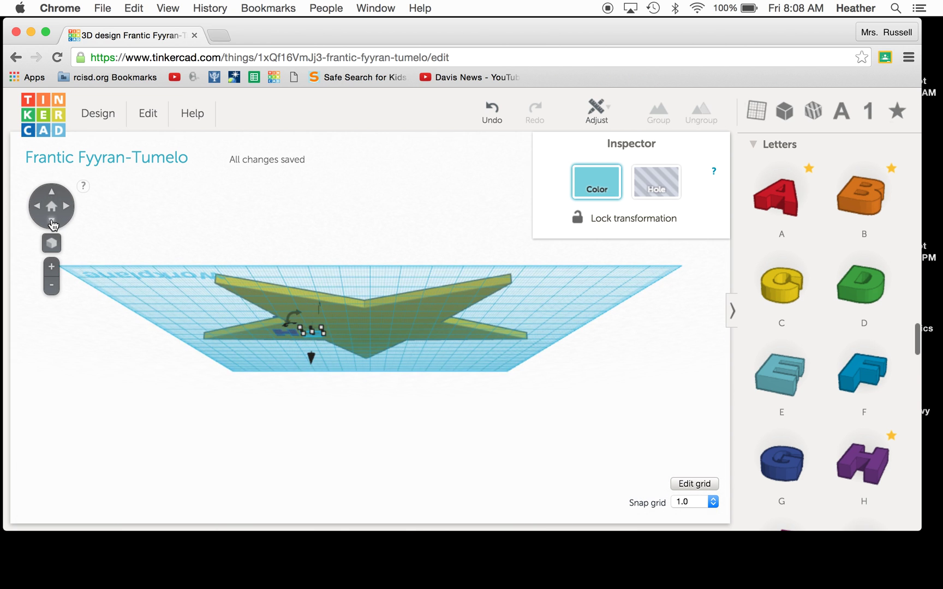
pyautogui.click(188, 277)
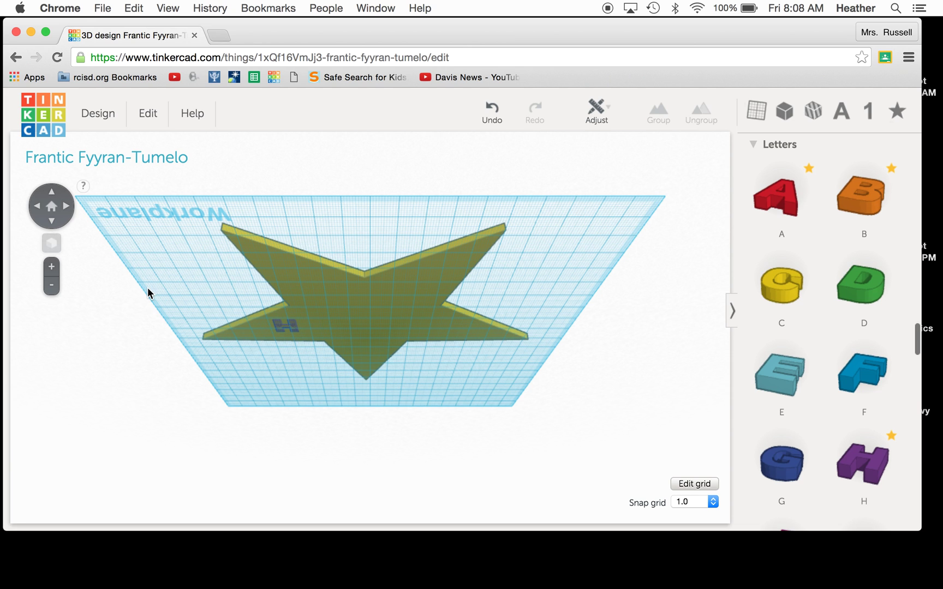
pyautogui.click(286, 327)
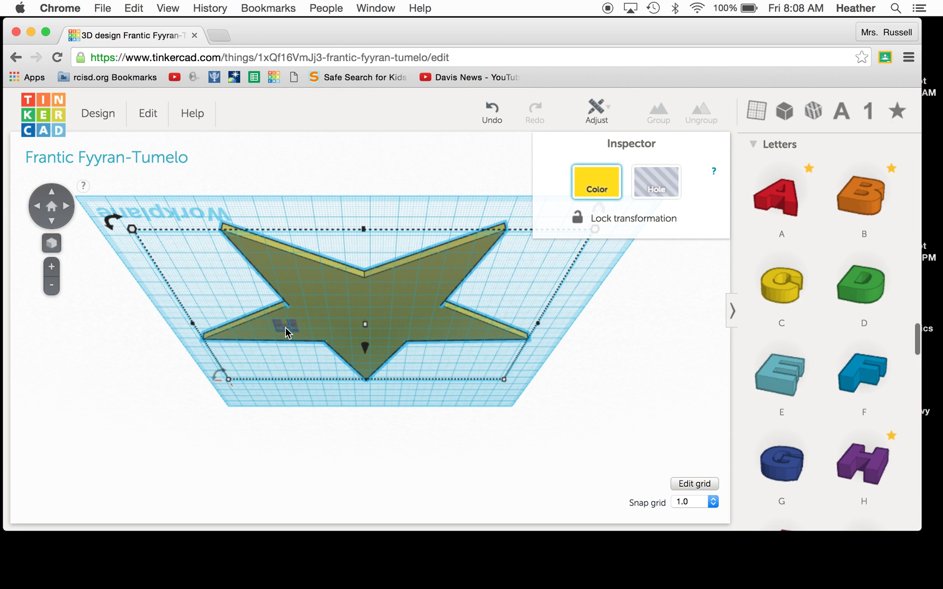
pyautogui.click(224, 298)
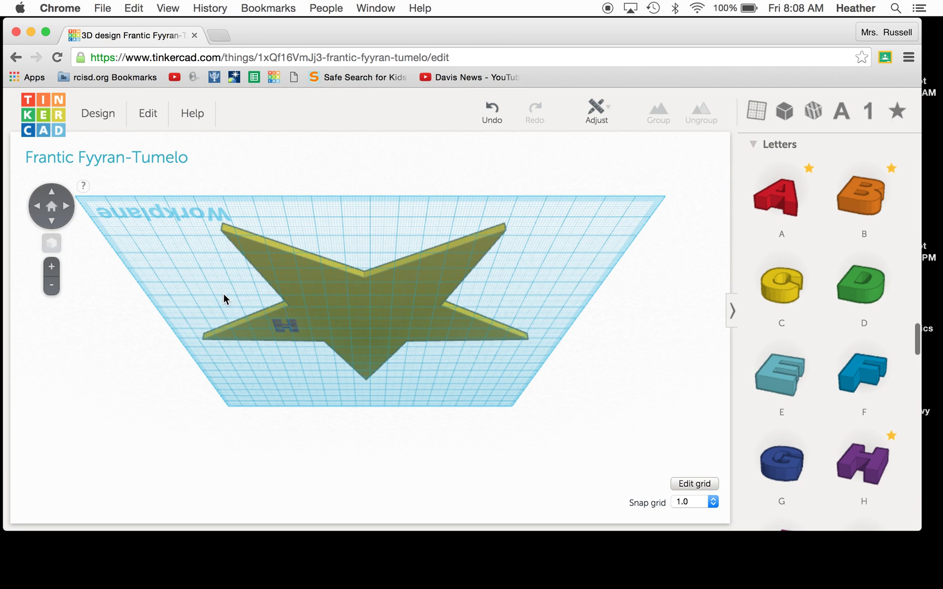
pyautogui.click(279, 327)
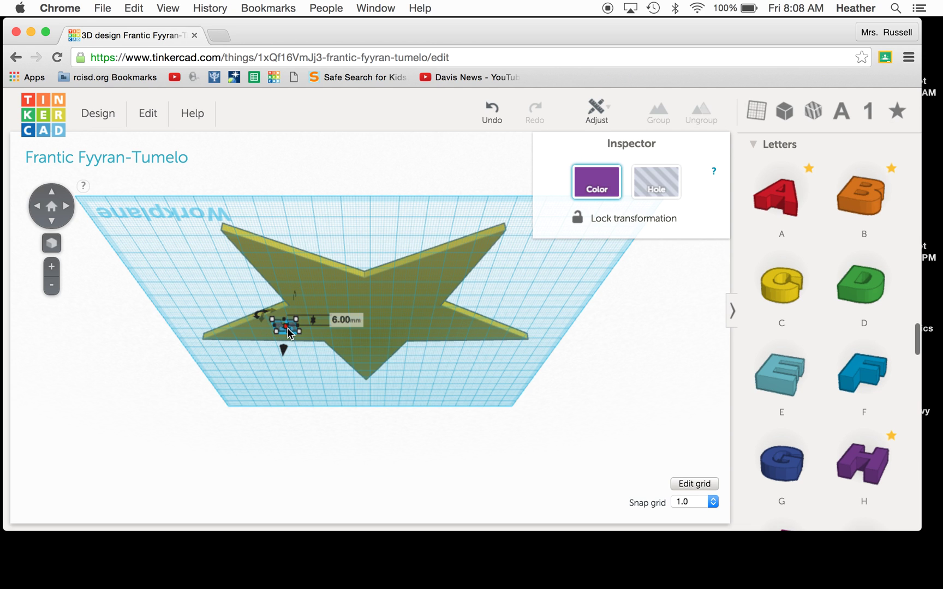
pyautogui.moveTo(287, 332); pyautogui.dragTo(285, 331)
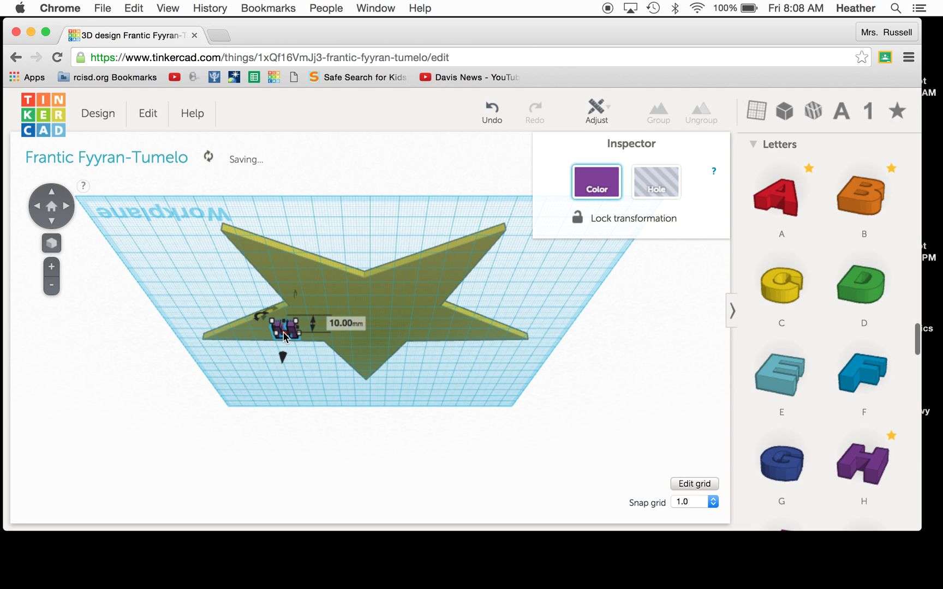
# Step: Reselect the small purple H, bring its height to 6mm, and look down on the star
pyautogui.click(297, 377)
pyautogui.click(284, 335)
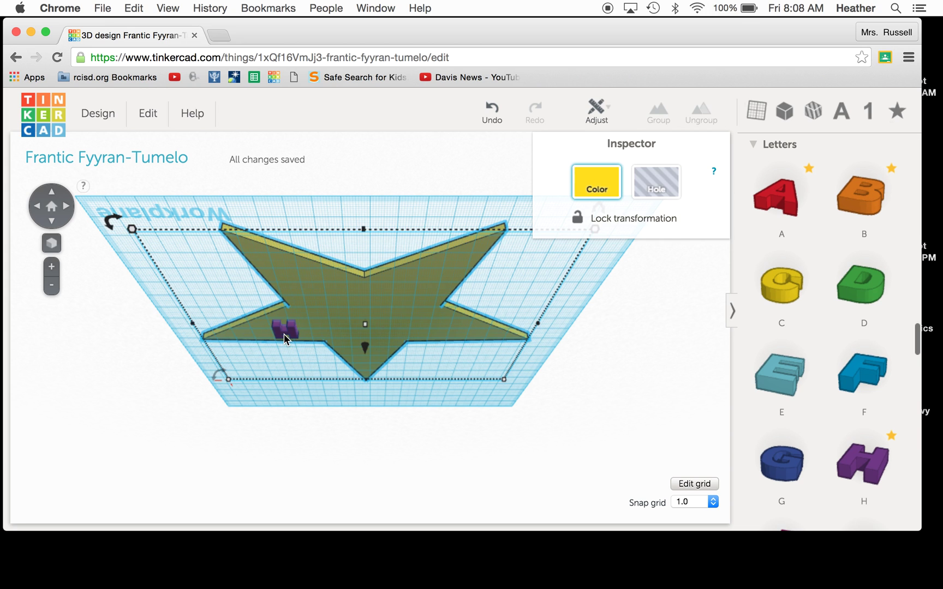
pyautogui.click(286, 332)
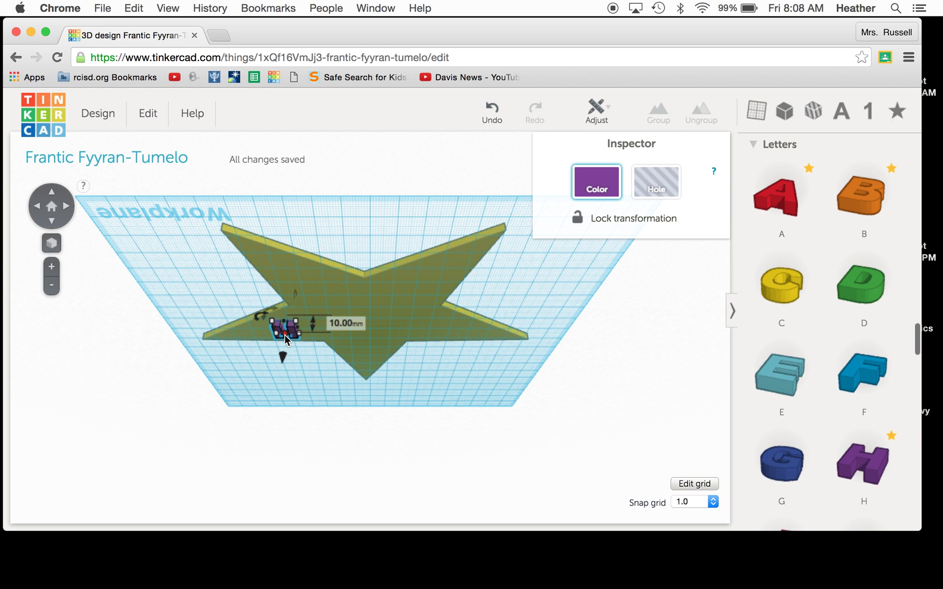
pyautogui.moveTo(285, 335); pyautogui.dragTo(289, 331)
pyautogui.click(52, 194)
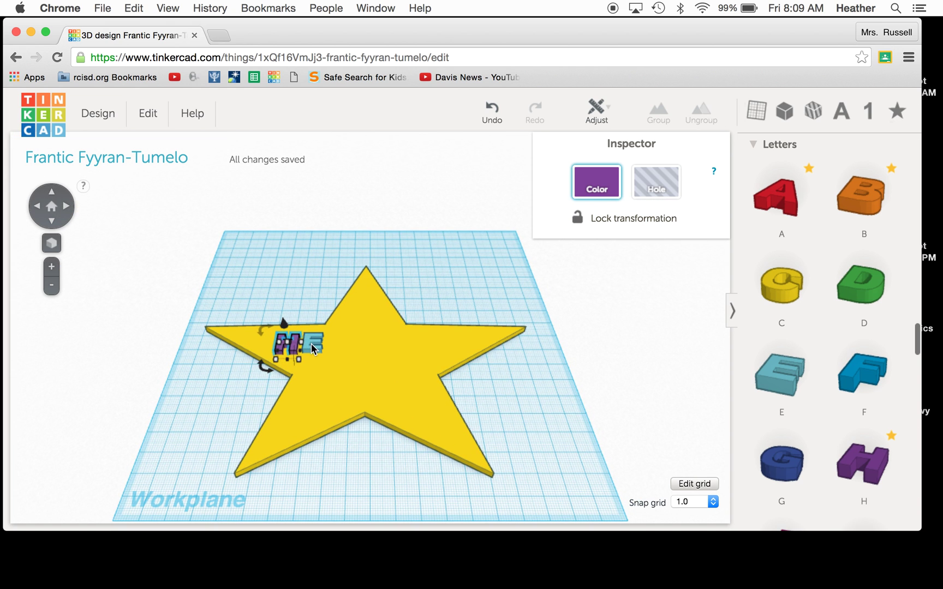
# Step: Move the teal E down and right below the H, undoing an accidental resize
pyautogui.moveTo(311, 343); pyautogui.dragTo(320, 366)
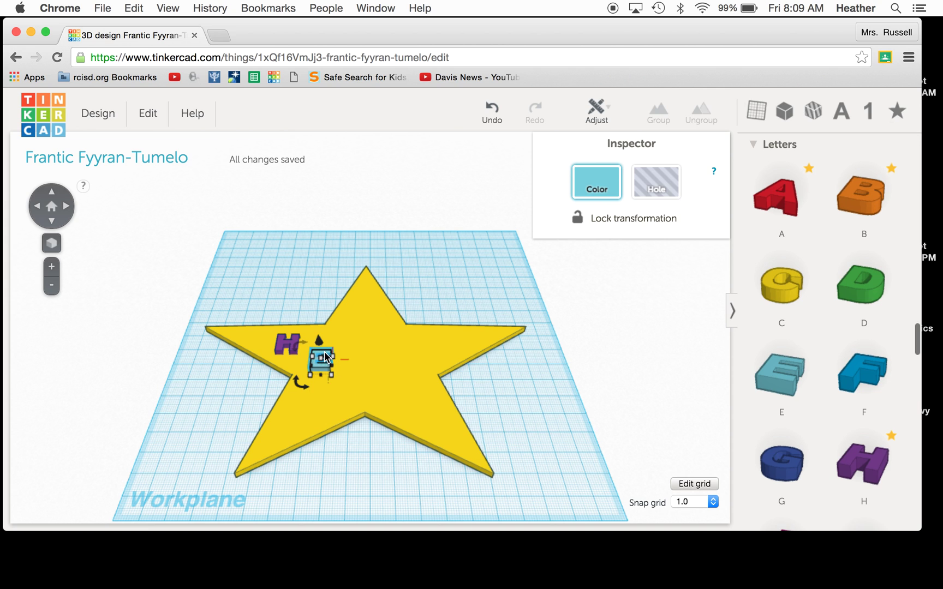
pyautogui.moveTo(312, 360)
pyautogui.mouseDown()
pyautogui.moveTo(297, 364)
pyautogui.moveTo(311, 365)
pyautogui.moveTo(305, 358)
pyautogui.mouseUp()
pyautogui.click(494, 116)
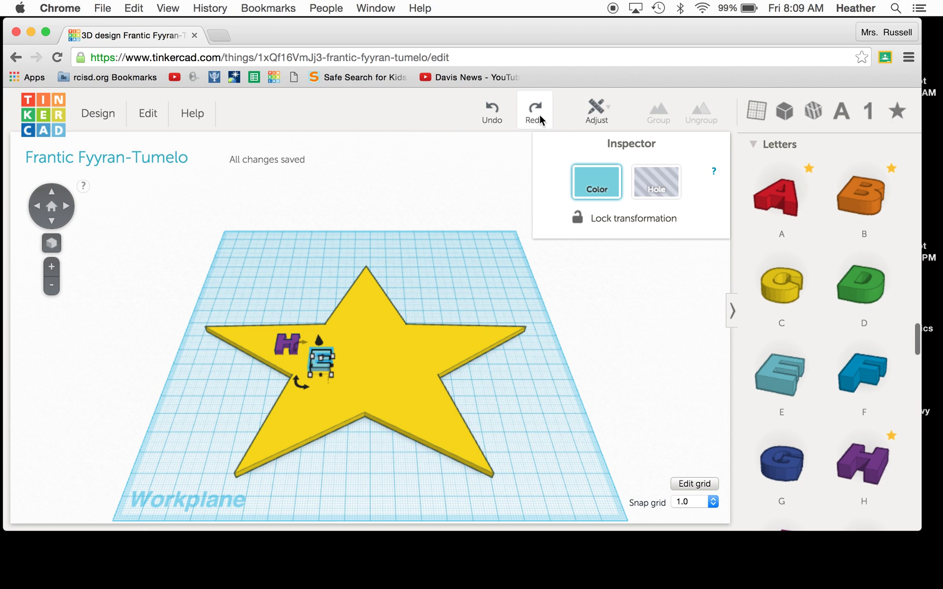
# Step: Add a green 3 from the Number shapes onto the star beside the E
pyautogui.click(868, 115)
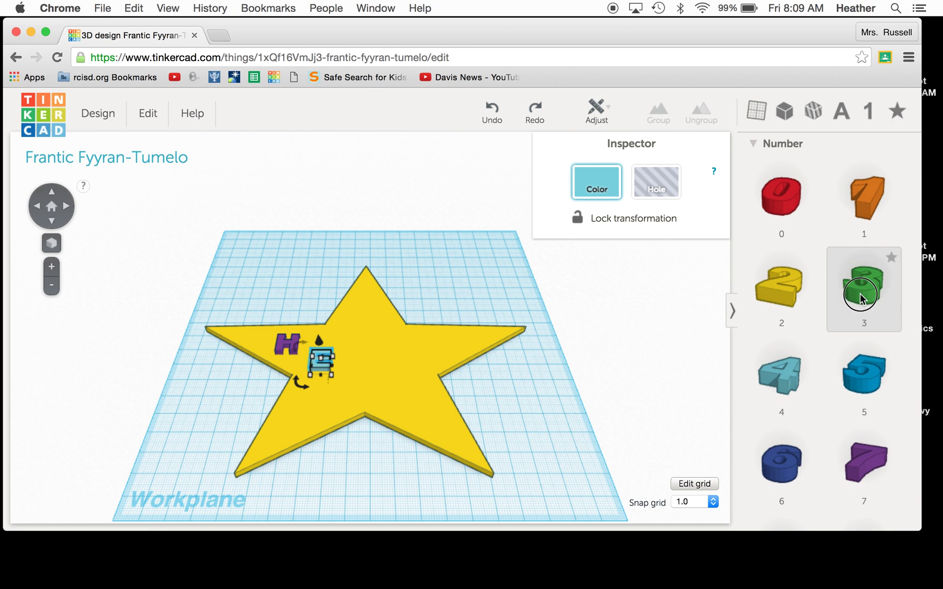
pyautogui.moveTo(806, 298); pyautogui.dragTo(384, 373)
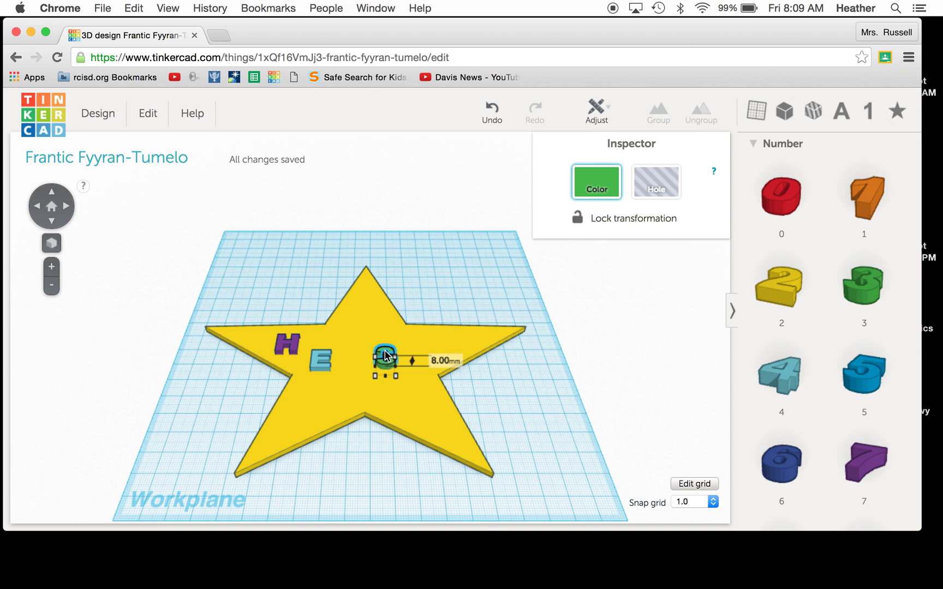
pyautogui.click(323, 260)
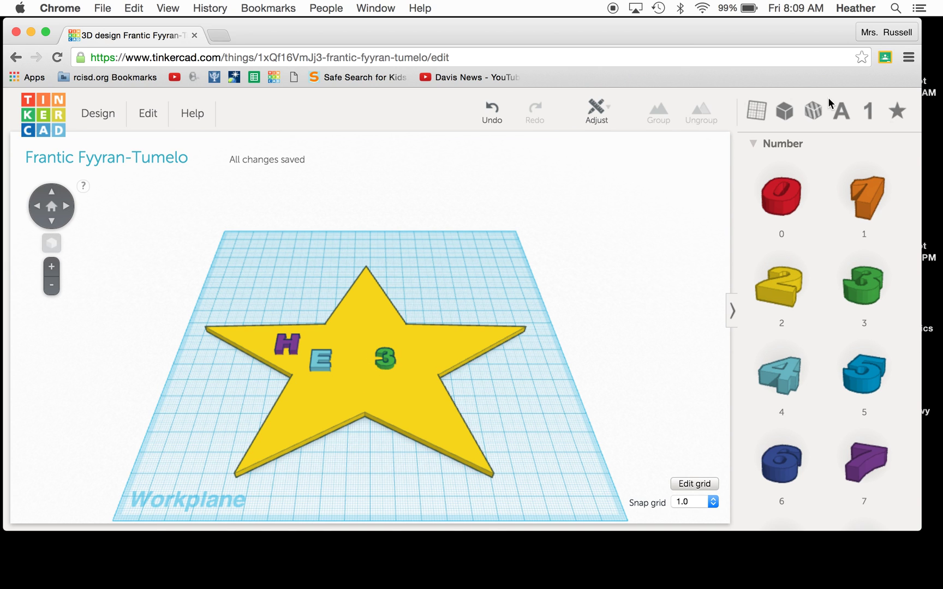
# Step: Place a Cylinder Hole from the Holes shapes at the star's top point
pyautogui.click(813, 113)
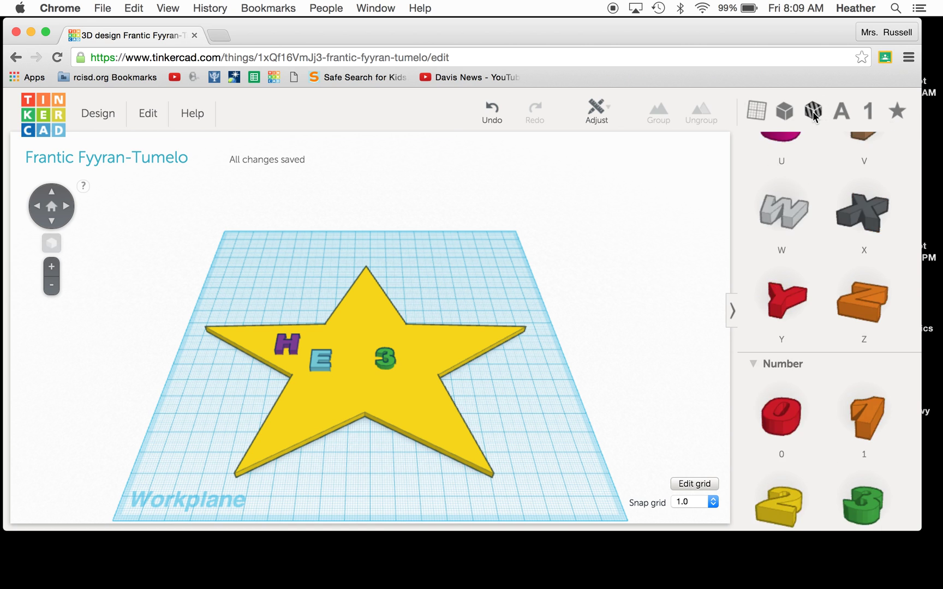
pyautogui.click(813, 113)
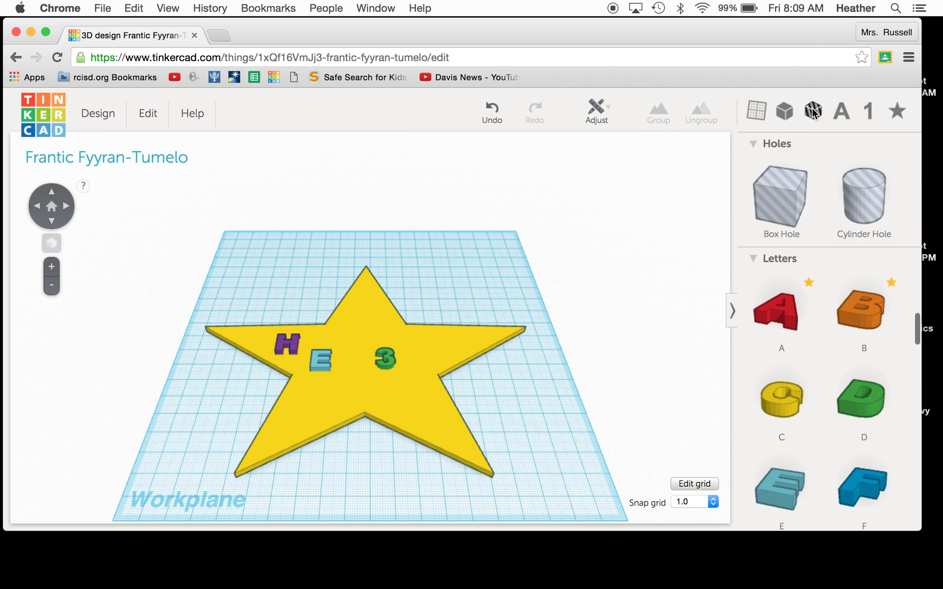
pyautogui.moveTo(863, 191); pyautogui.dragTo(366, 312)
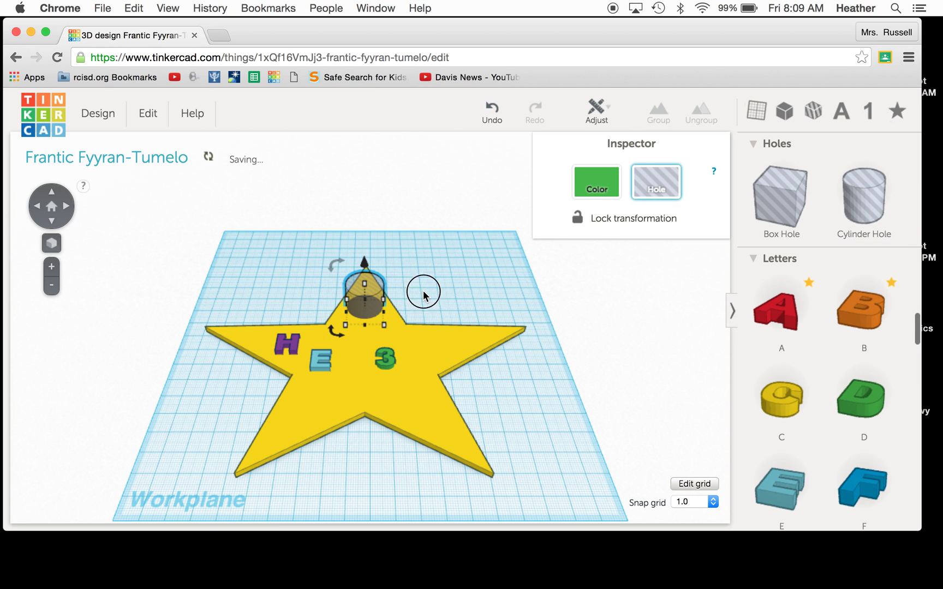
pyautogui.click(424, 294)
# Step: Shorten the cylinder hole from 20mm to 11mm and shrink its footprint to about 18 × 17 mm
pyautogui.click(50, 222)
pyautogui.click(366, 313)
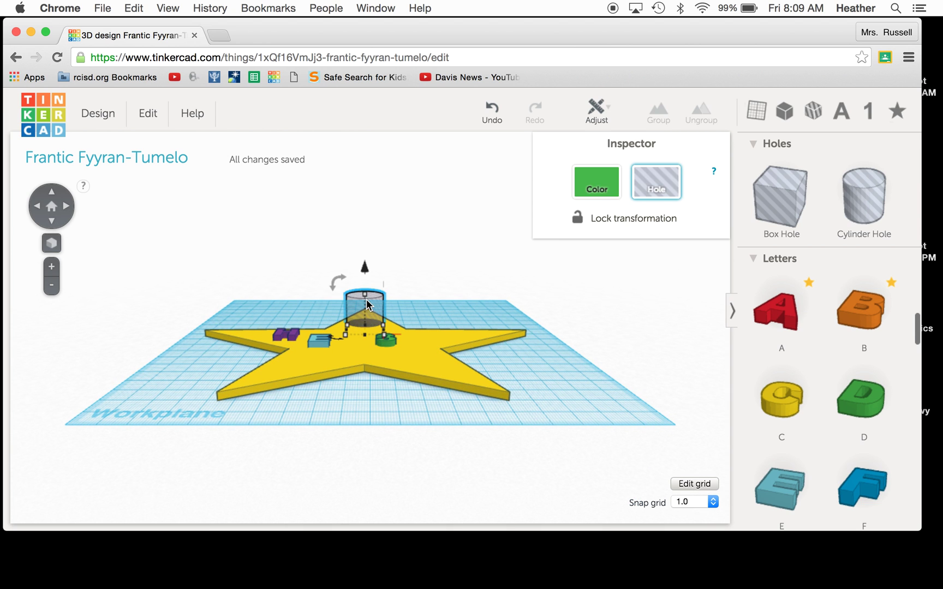
pyautogui.moveTo(364, 300); pyautogui.dragTo(364, 321)
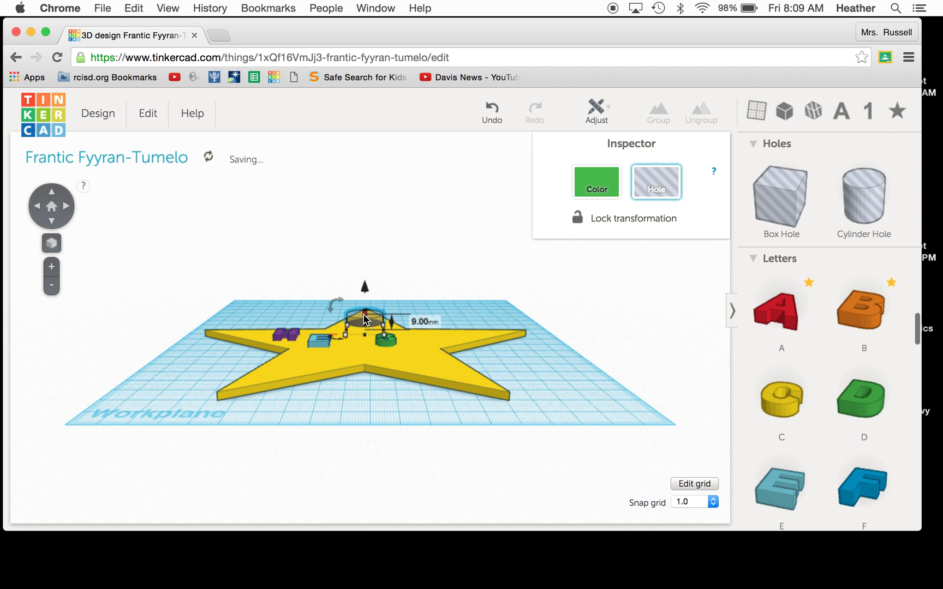
pyautogui.click(52, 197)
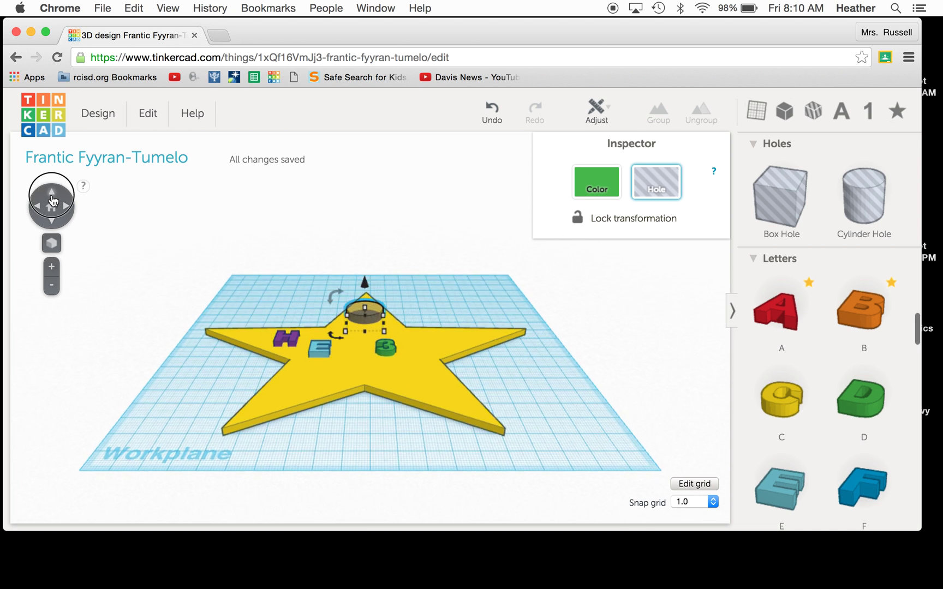
pyautogui.moveTo(345, 315); pyautogui.dragTo(373, 293)
# Step: Deselect the cylinder hole and tilt the view to inspect the star from underneath
pyautogui.click(252, 255)
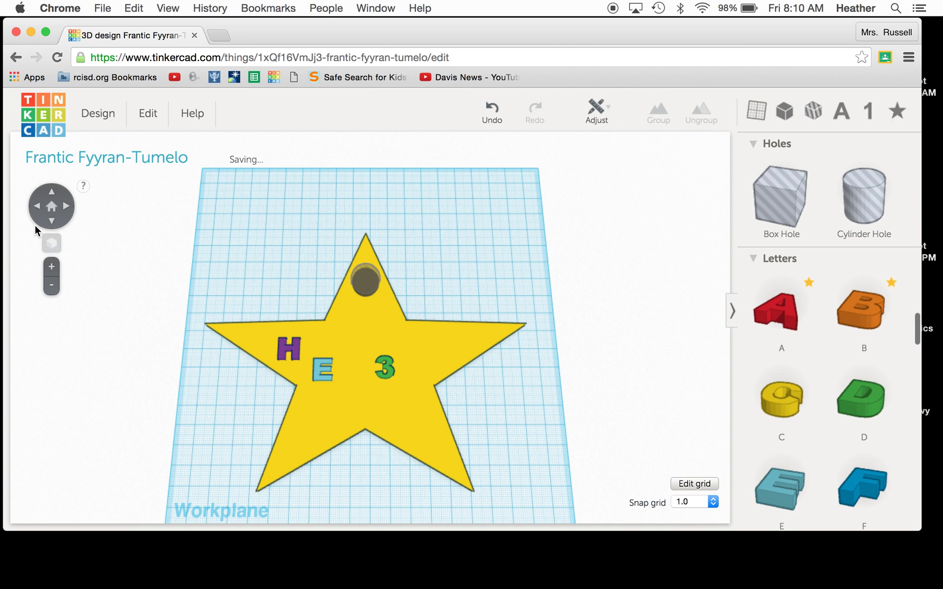
pyautogui.click(51, 223)
pyautogui.click(51, 223)
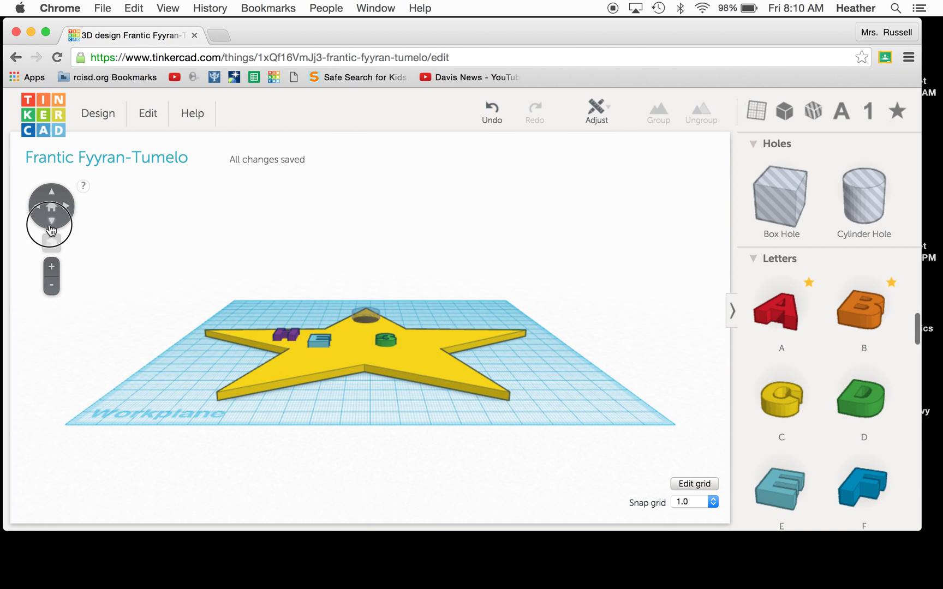
pyautogui.click(51, 222)
pyautogui.click(52, 224)
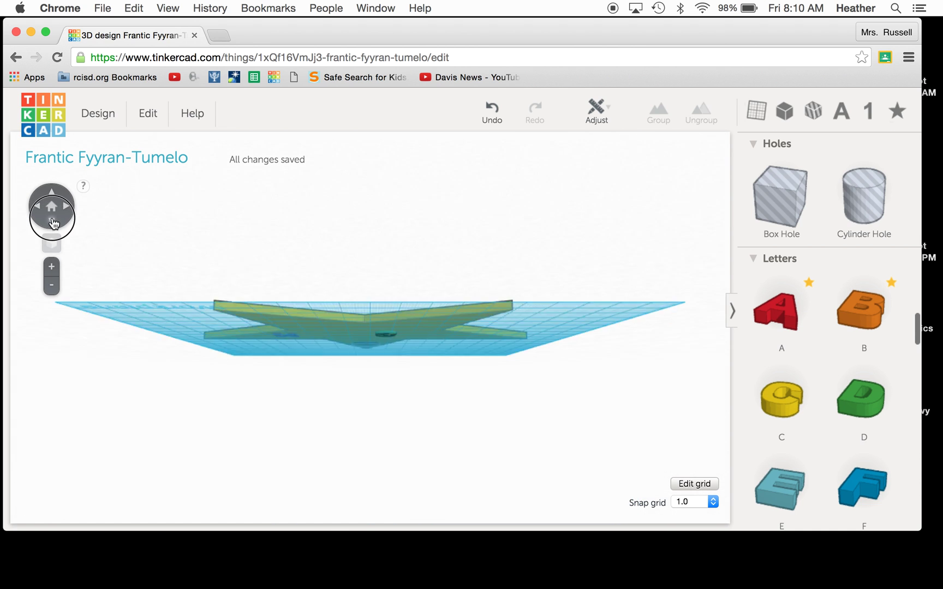
pyautogui.click(53, 219)
pyautogui.click(51, 207)
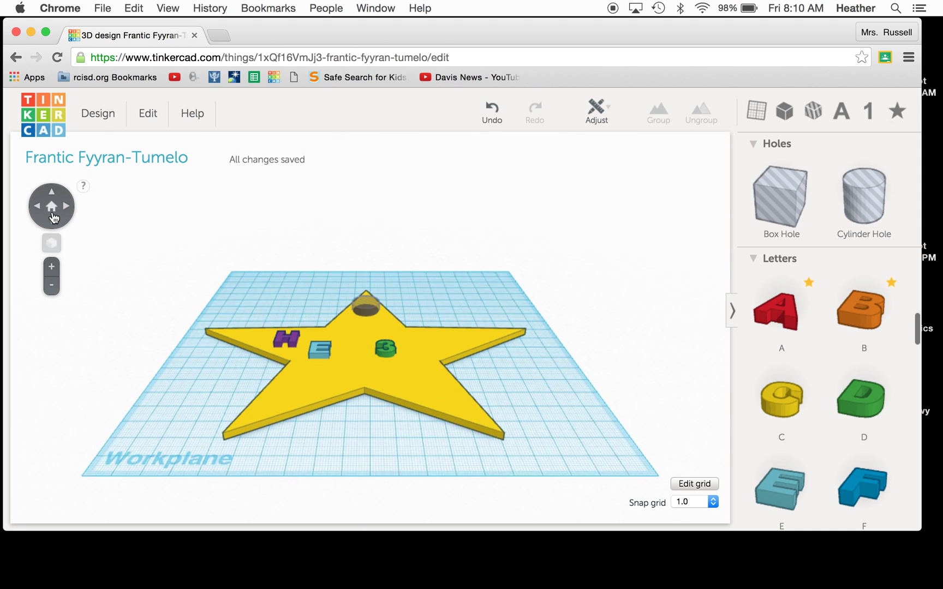
pyautogui.click(53, 226)
pyautogui.click(52, 226)
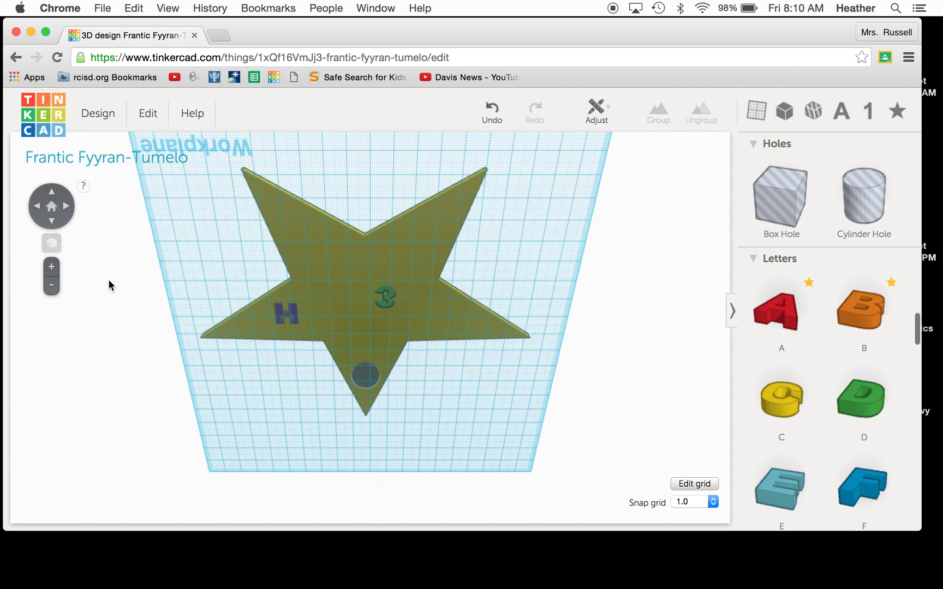
# Step: Check the letters from a top-down view with a zoom, then open the design's Properties
pyautogui.click(53, 204)
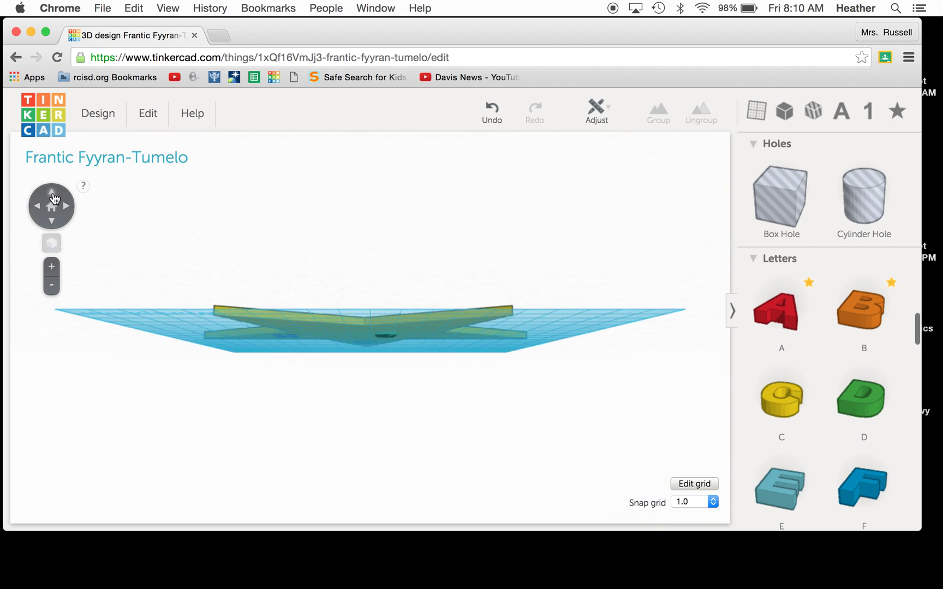
pyautogui.click(52, 195)
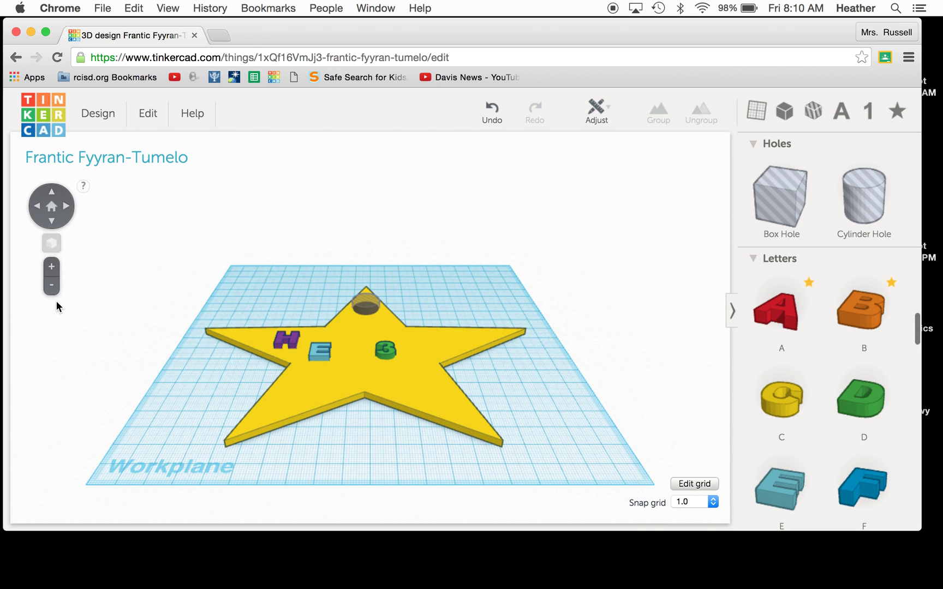
pyautogui.click(51, 267)
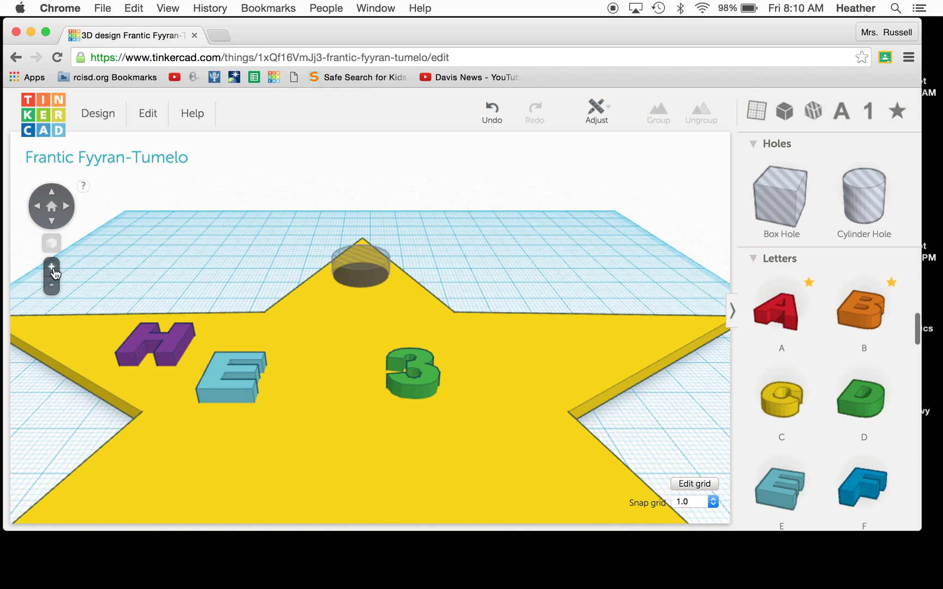
pyautogui.click(52, 286)
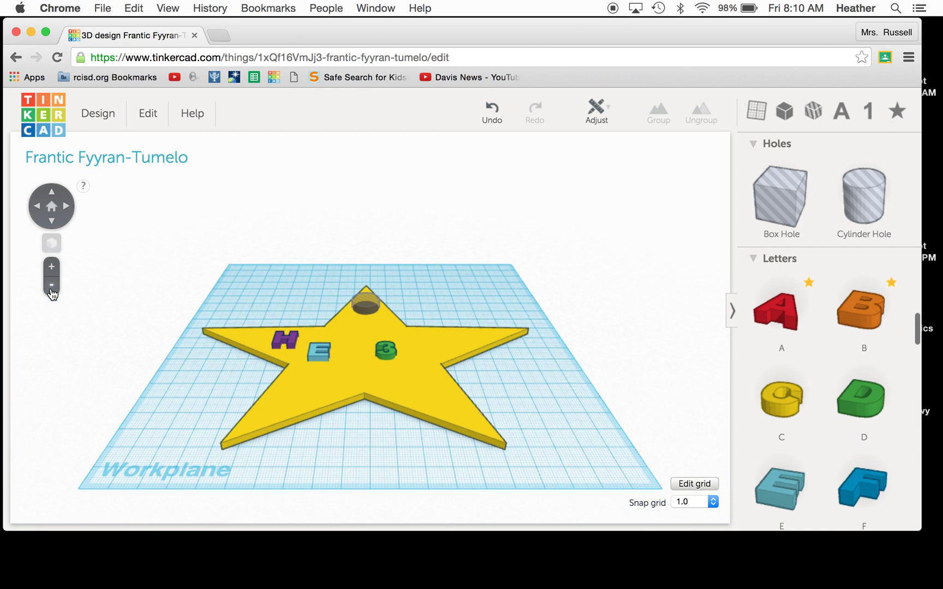
pyautogui.click(52, 194)
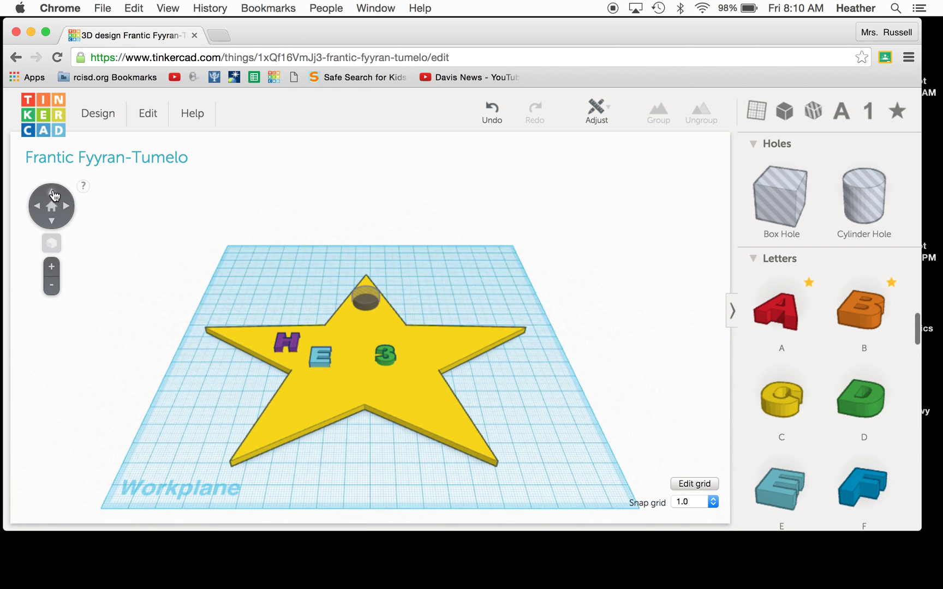
pyautogui.click(106, 117)
pyautogui.click(98, 199)
# Step: Enter 'Star Keychain' as the design name and save the change
pyautogui.click(479, 185)
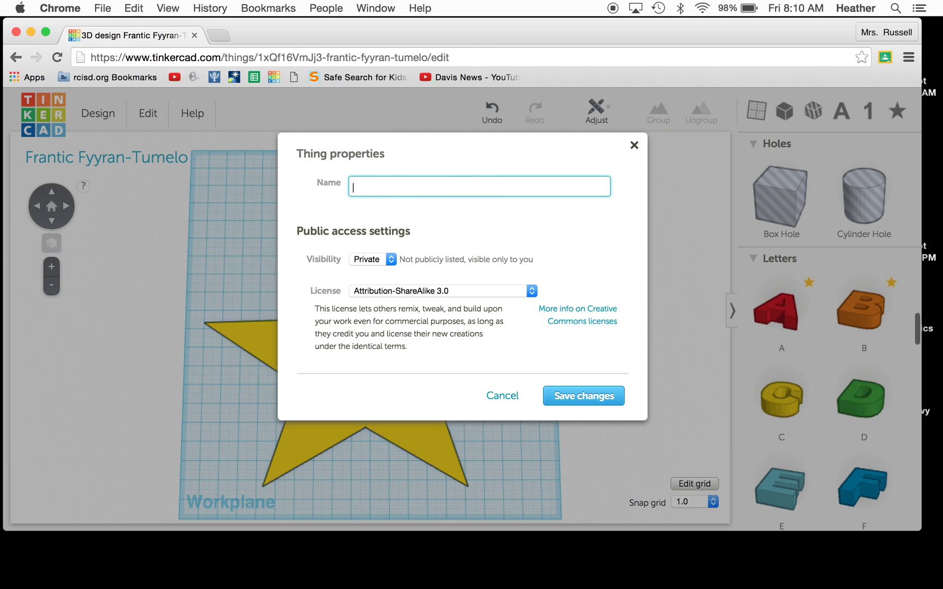
pyautogui.write('Star Keychain')
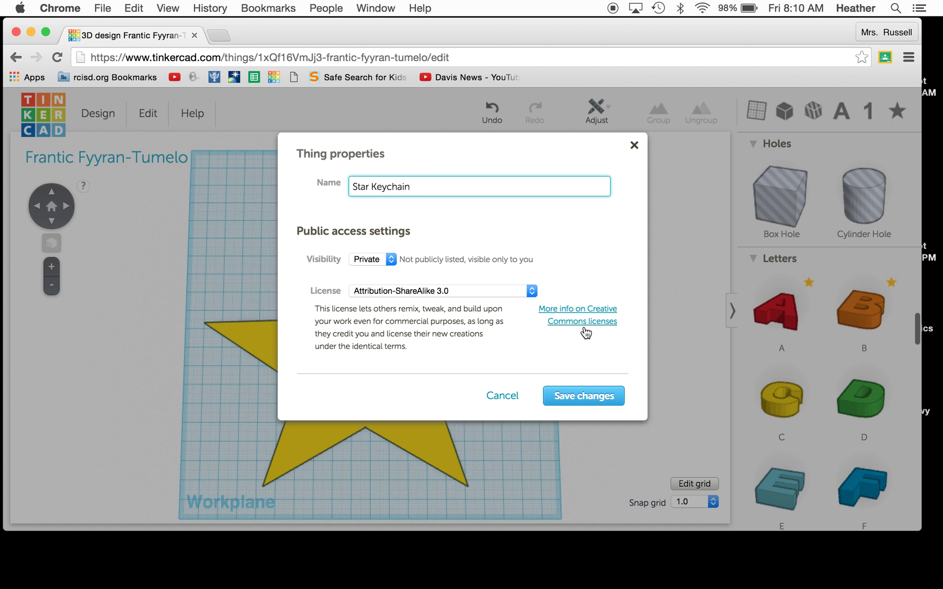
pyautogui.click(580, 395)
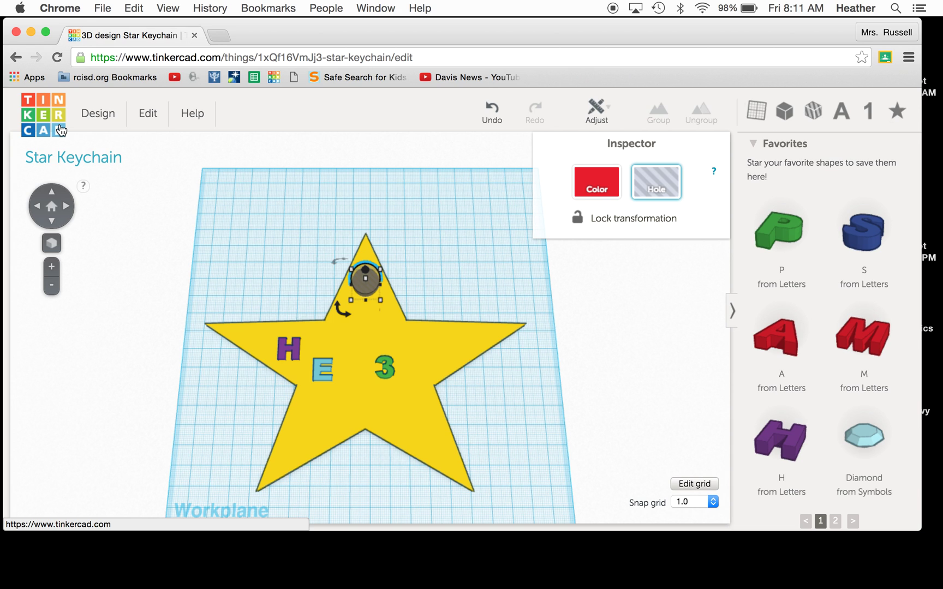
# Step: Download the design for 3D printing as star_keychain.stl, then close the download dialog
pyautogui.click(104, 121)
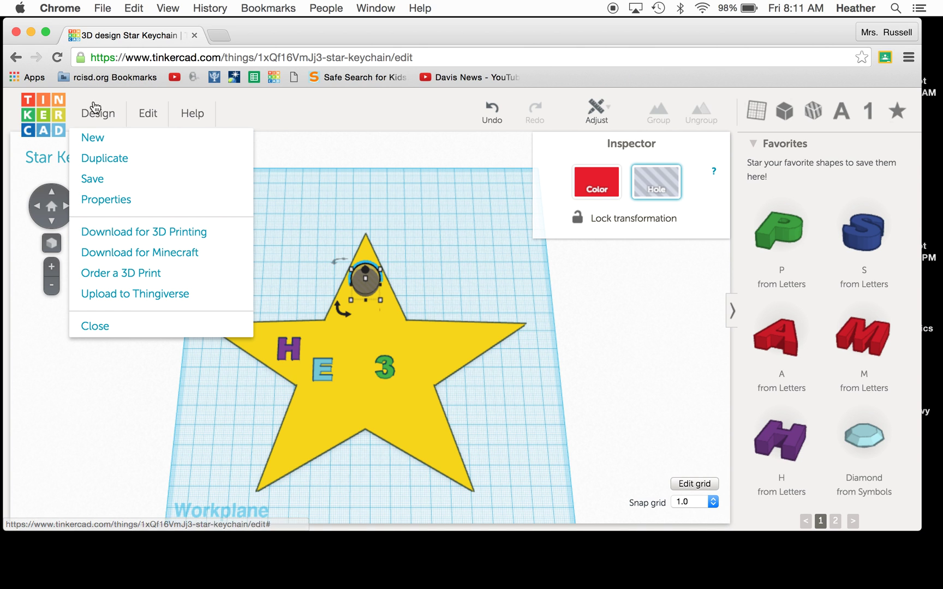
pyautogui.click(101, 240)
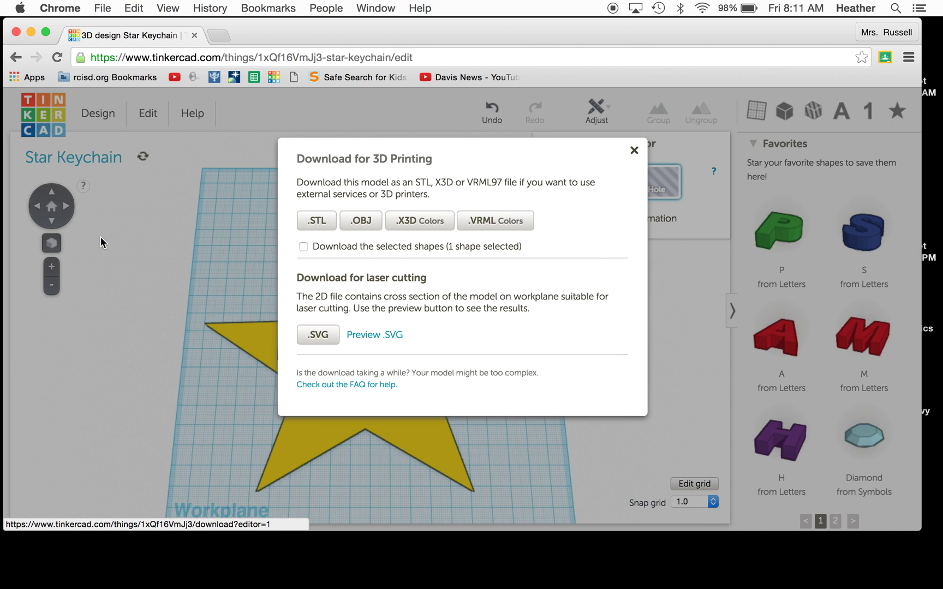
pyautogui.click(317, 226)
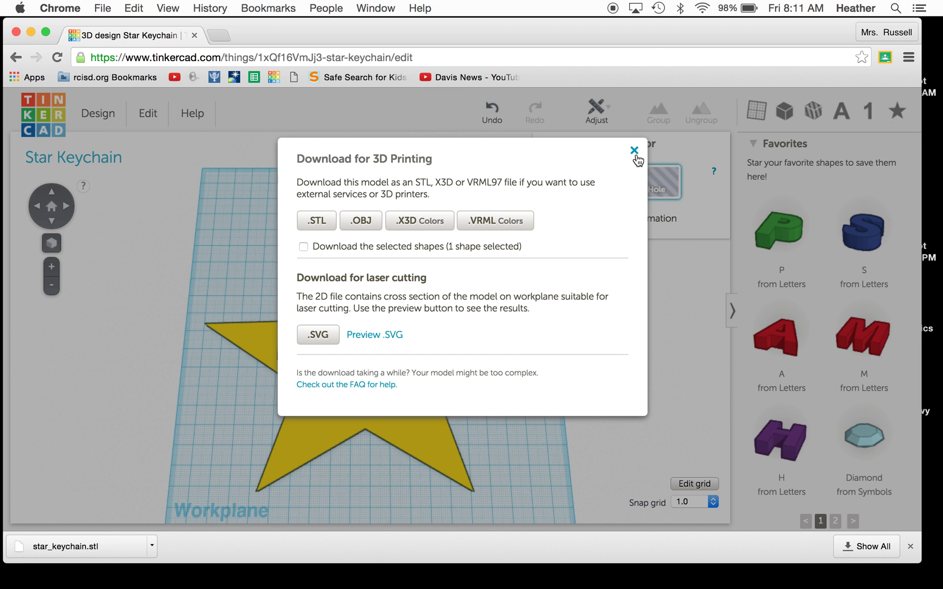
pyautogui.click(634, 150)
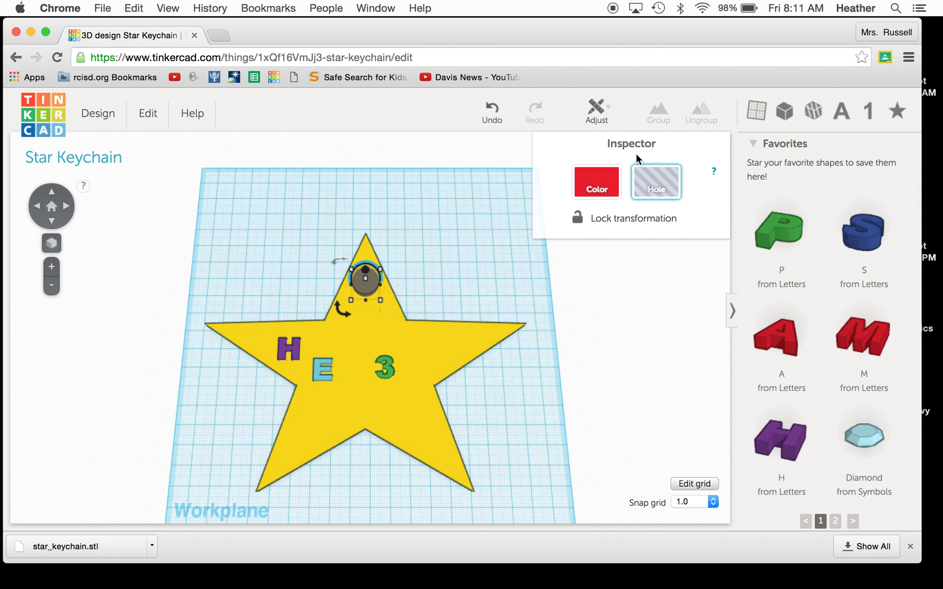